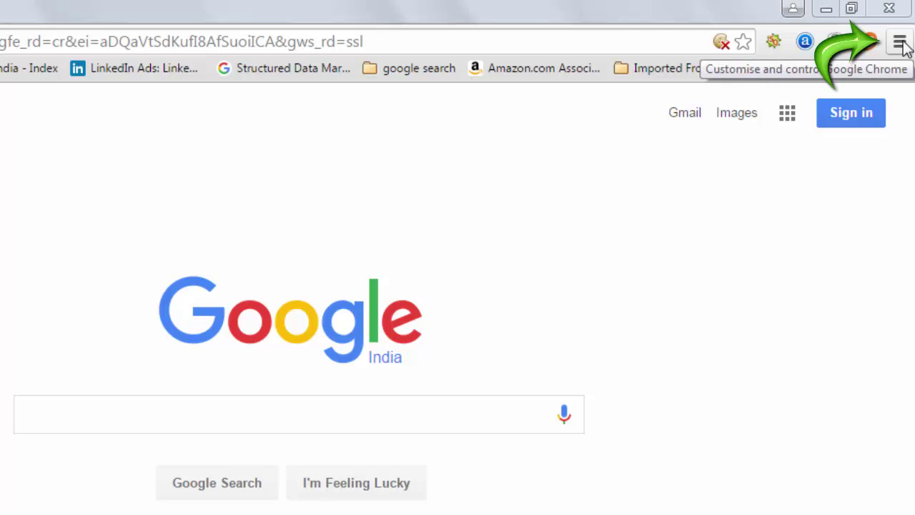
Sign Chrome in to the Google account from Settings by entering the account password, then dismiss the confirmation
click(900, 43)
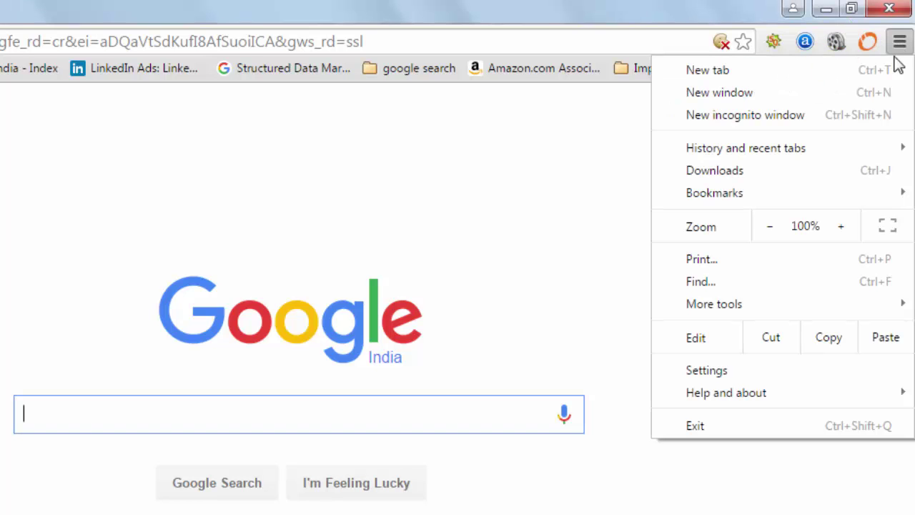
click(732, 370)
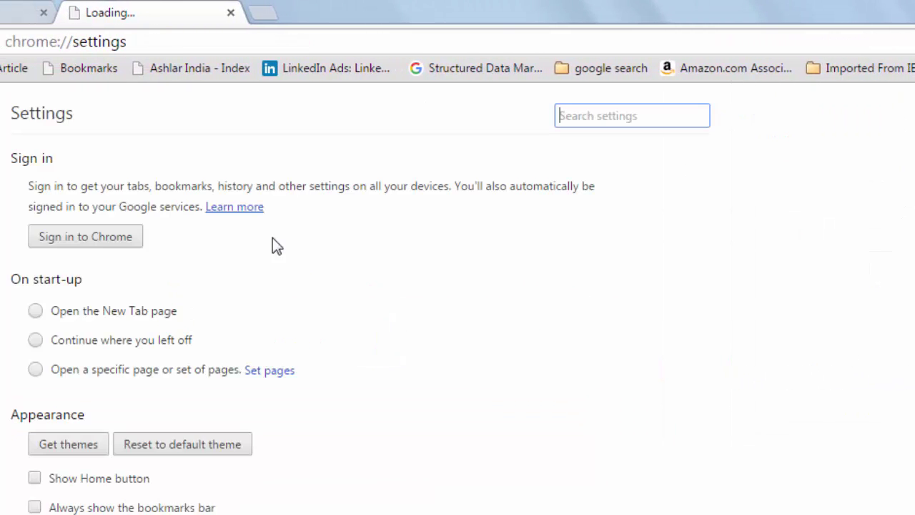
click(98, 240)
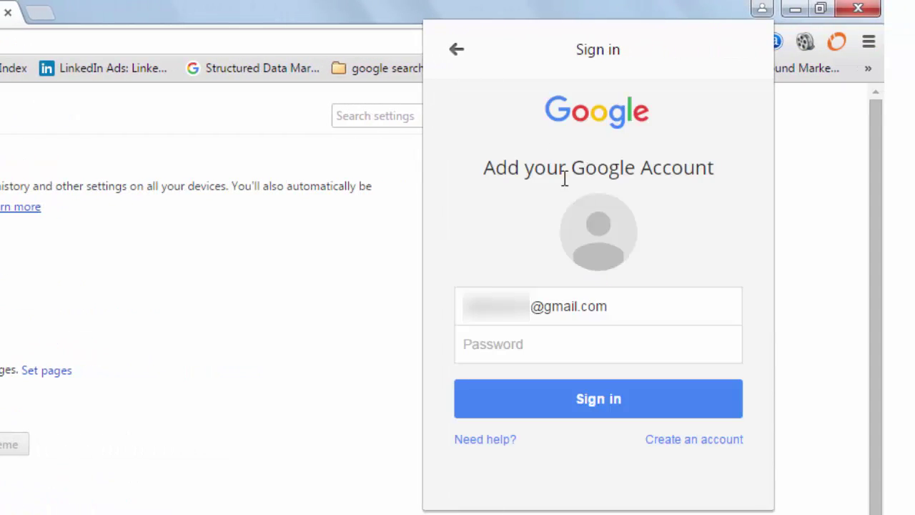
click(550, 333)
text(a)
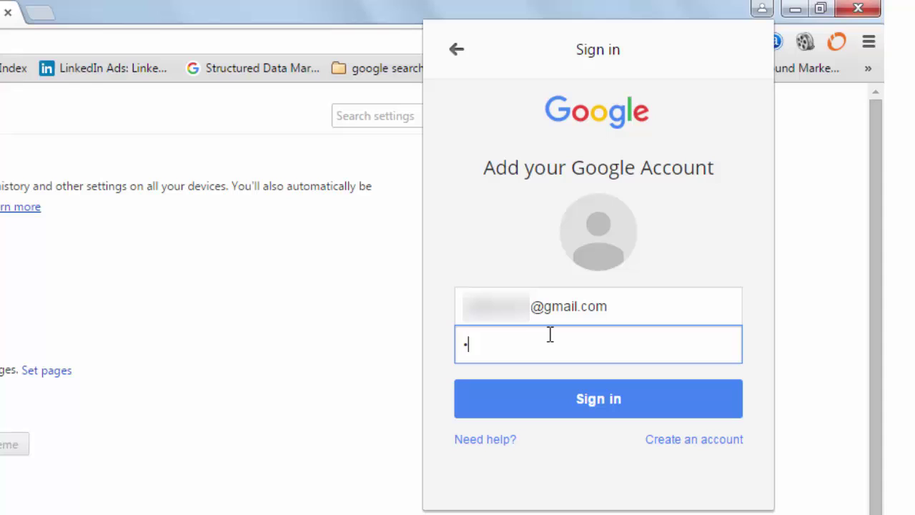
text(aaaaaaaaaa)
click(557, 404)
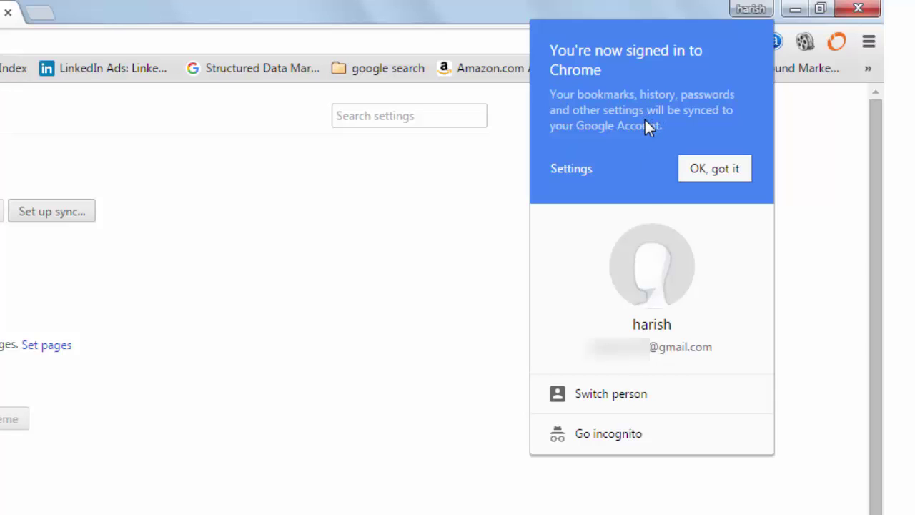
click(714, 169)
In Advanced sync settings, choose what to sync with Bookmarks left enabled, and save with OK
click(357, 241)
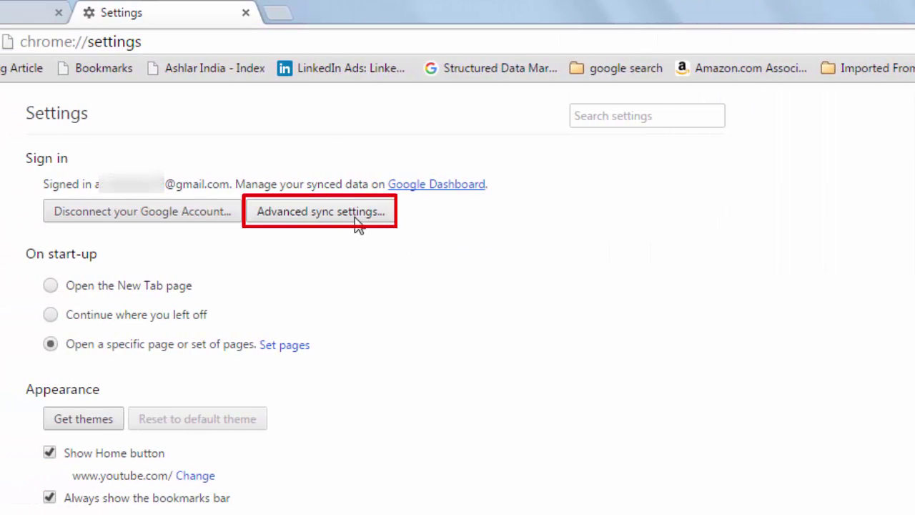
click(354, 218)
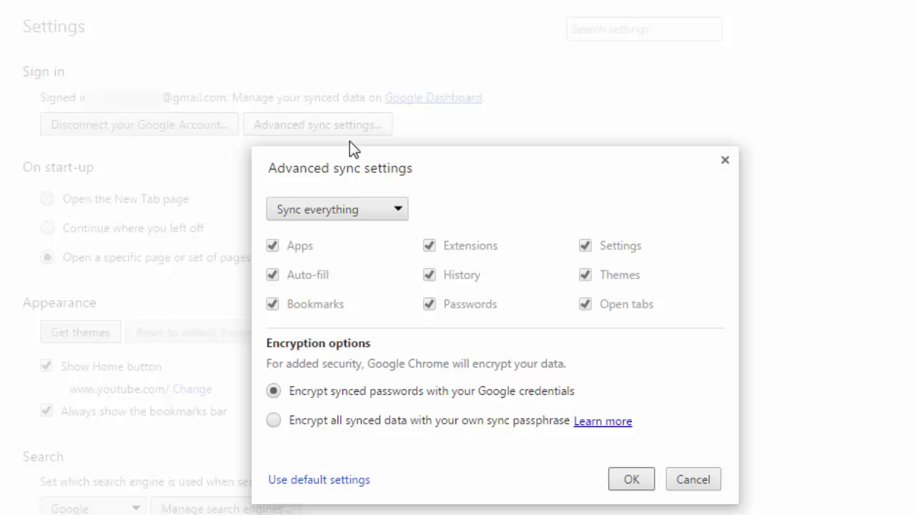
click(373, 211)
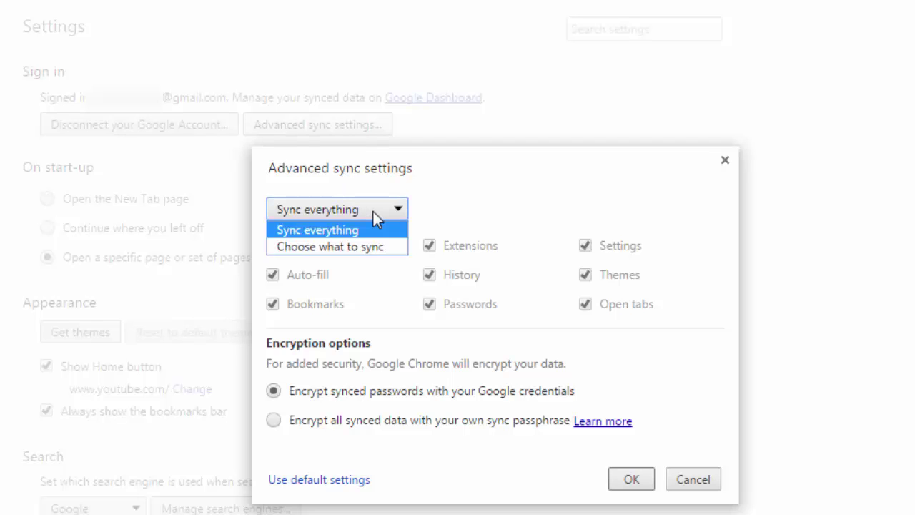
click(371, 252)
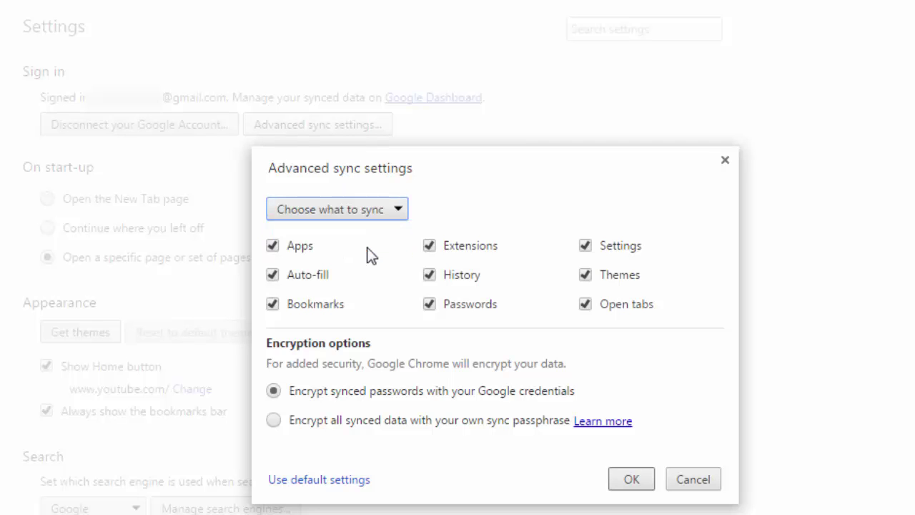
click(312, 303)
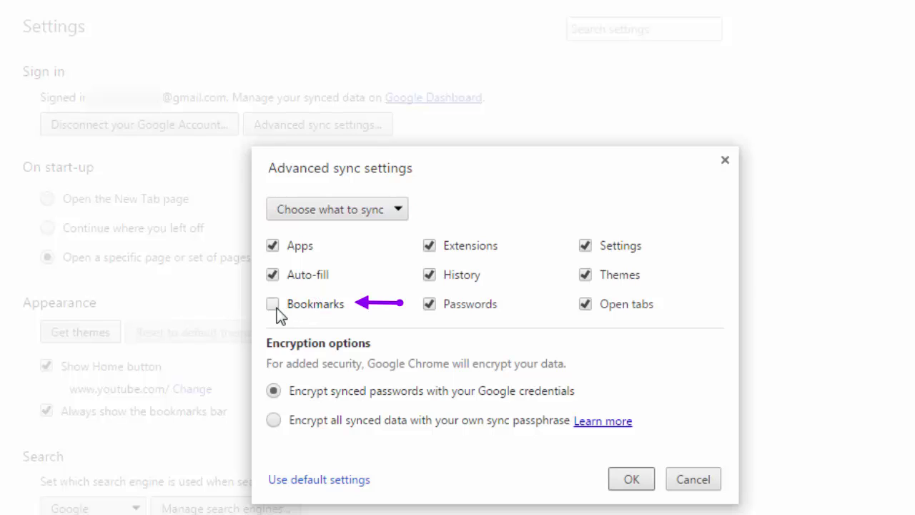
click(274, 305)
click(629, 480)
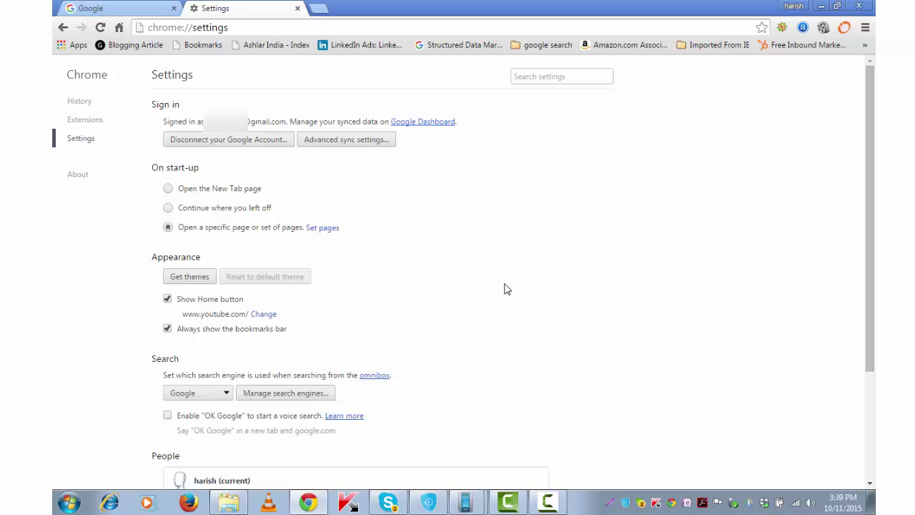
On the mirrored LG-D392 phone, open the Settings app and go to Accounts & sync
mouse_move(465, 502)
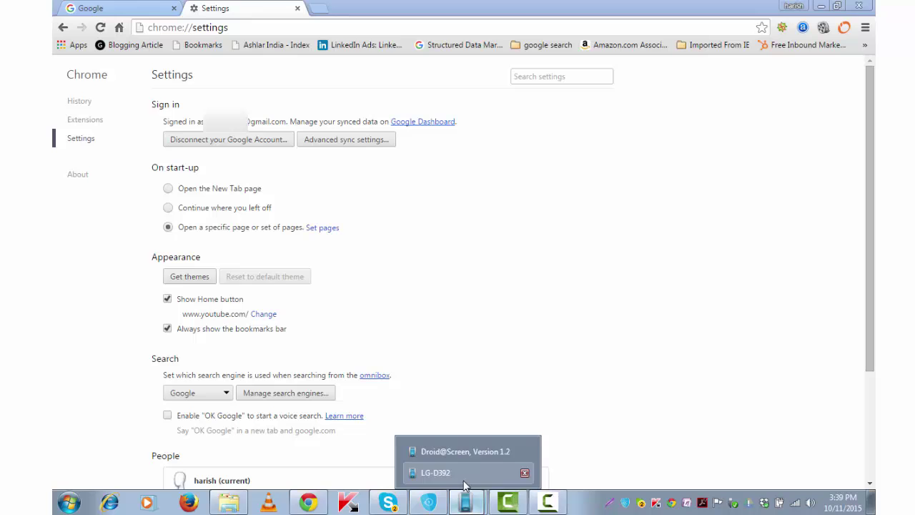
click(463, 477)
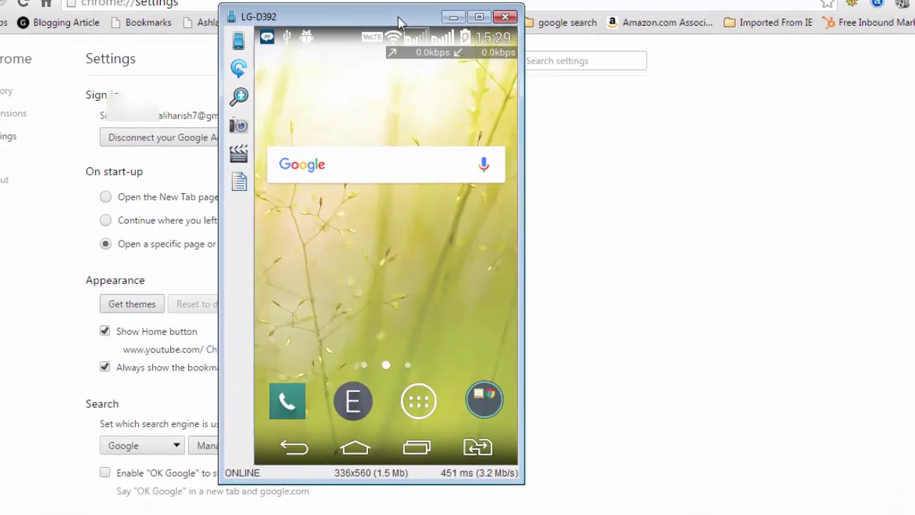
click(414, 433)
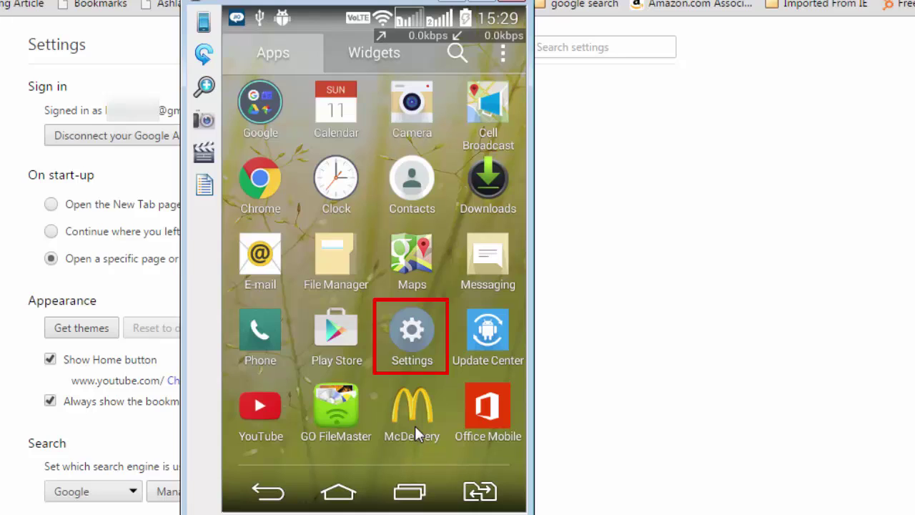
click(420, 343)
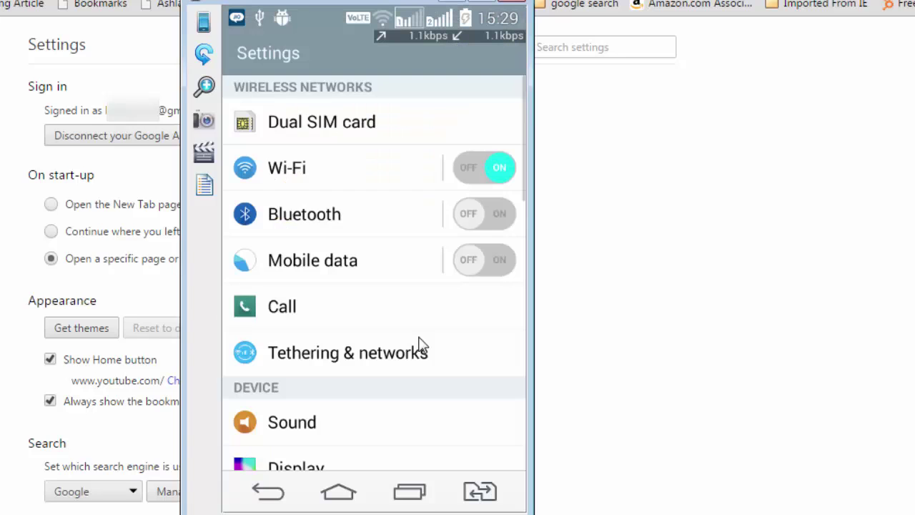
scroll(421, 345, down, 5)
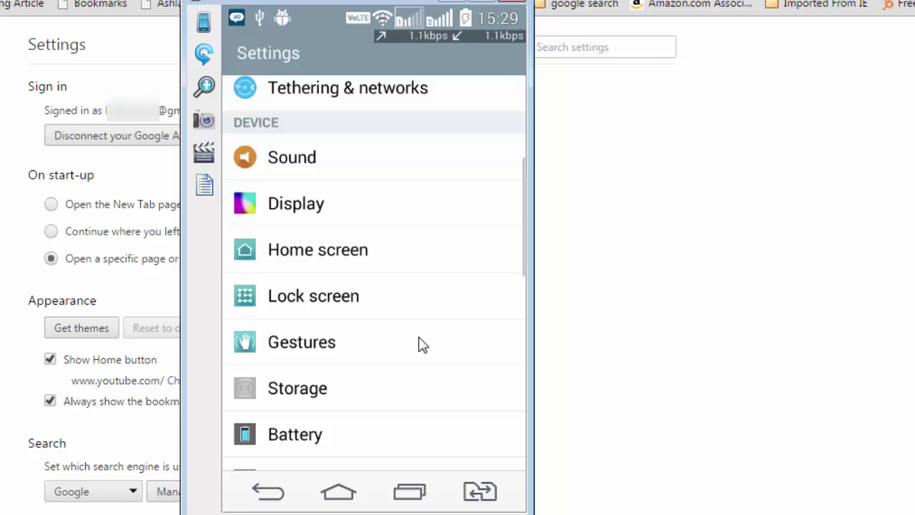
scroll(421, 345, down, 3)
scroll(420, 344, down, 3)
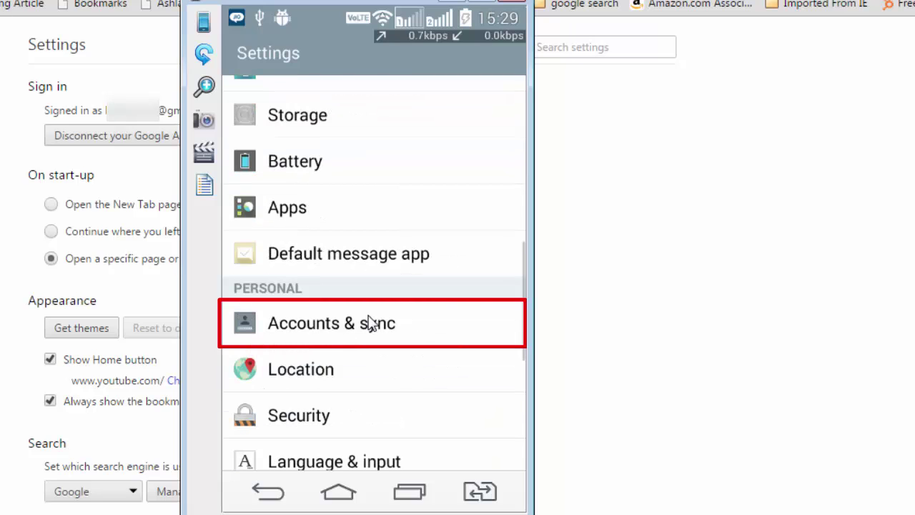
click(371, 323)
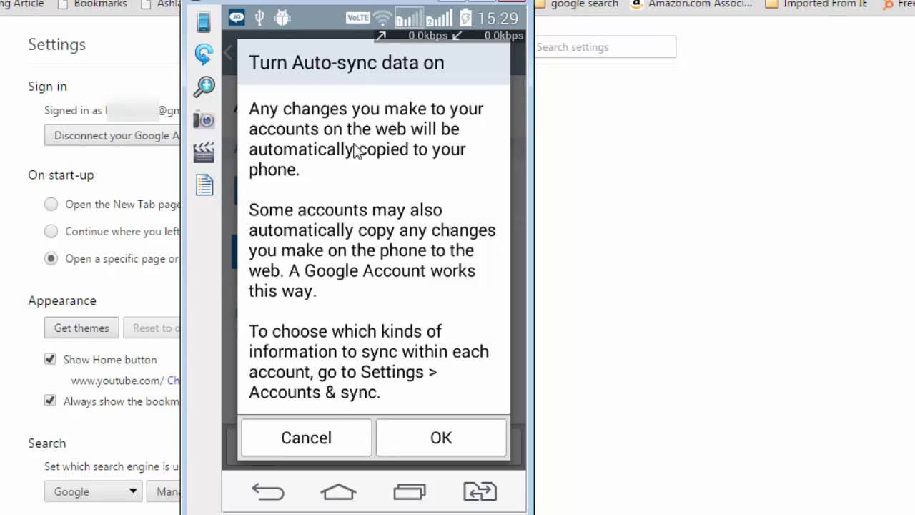
Confirm Auto-sync data, then tick Chrome under the phone Google account's sync options
click(431, 438)
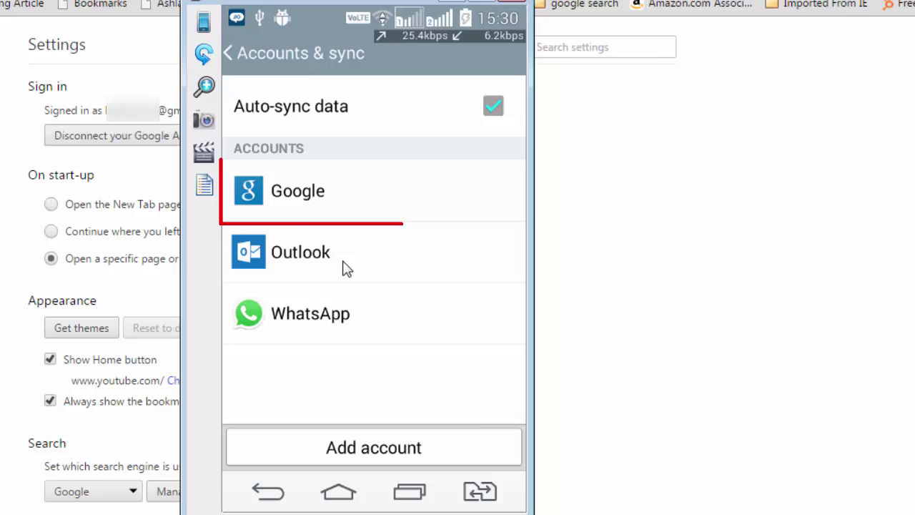
click(347, 205)
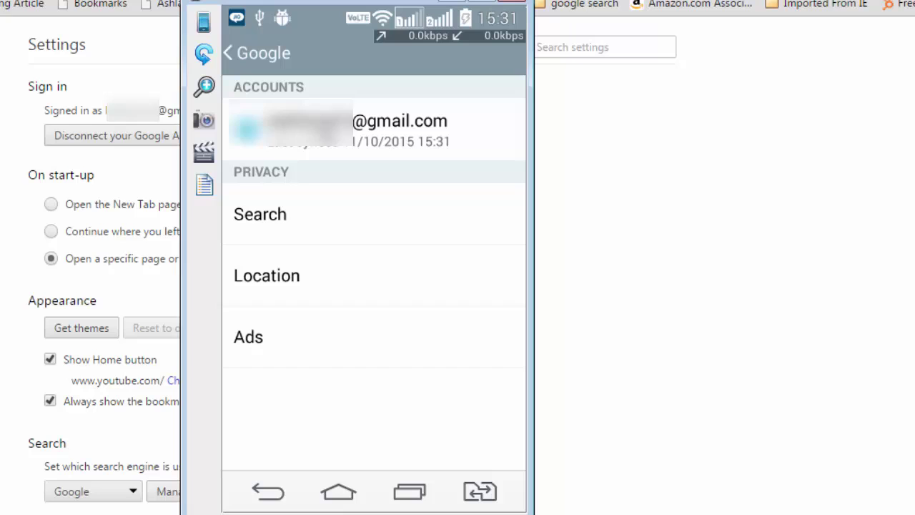
click(396, 143)
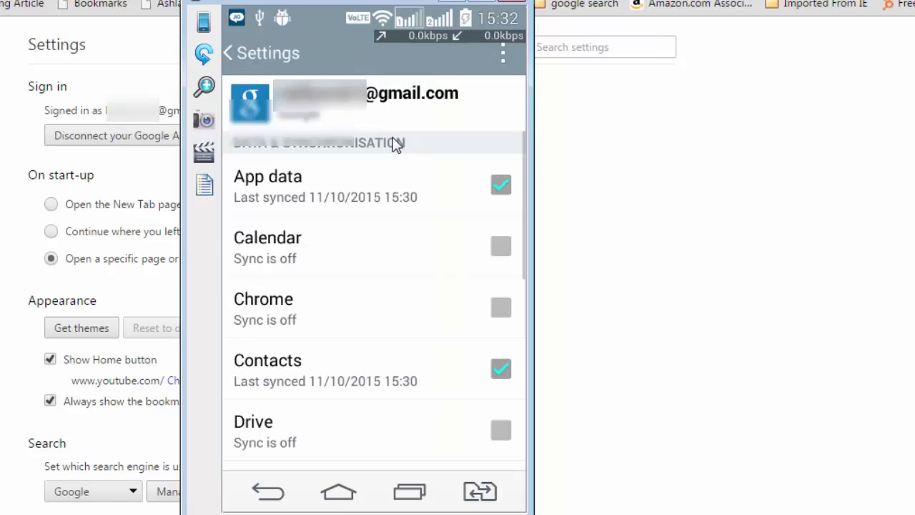
click(503, 315)
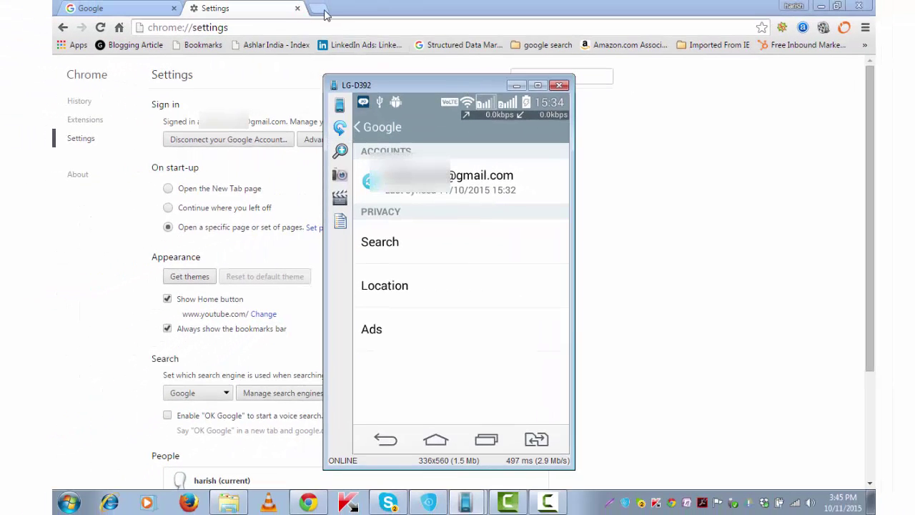
Load technofare.com in a new tab and open the 'How to open unknown file format' article
click(313, 0)
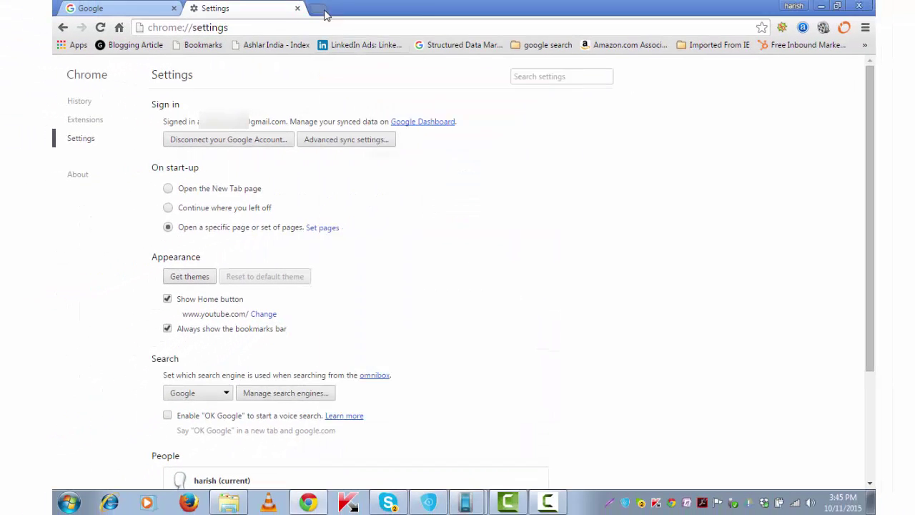
text(technofare.com)
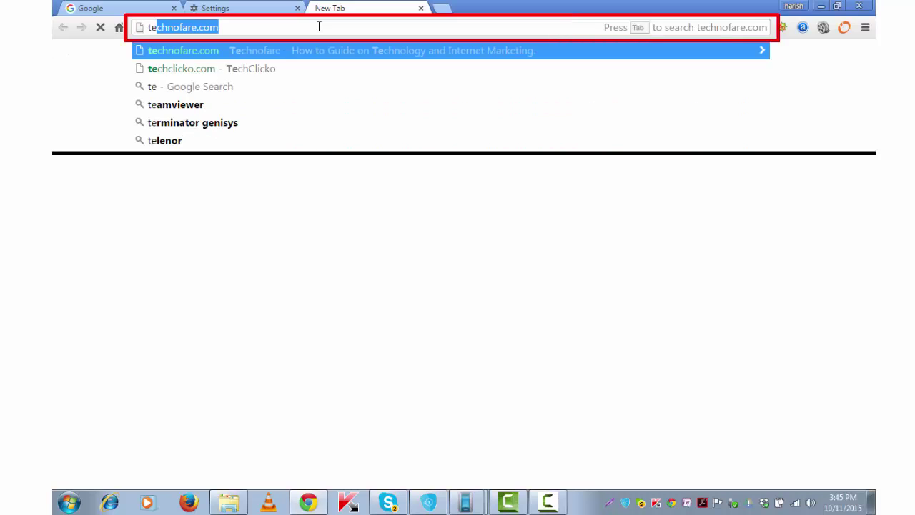
key(Return)
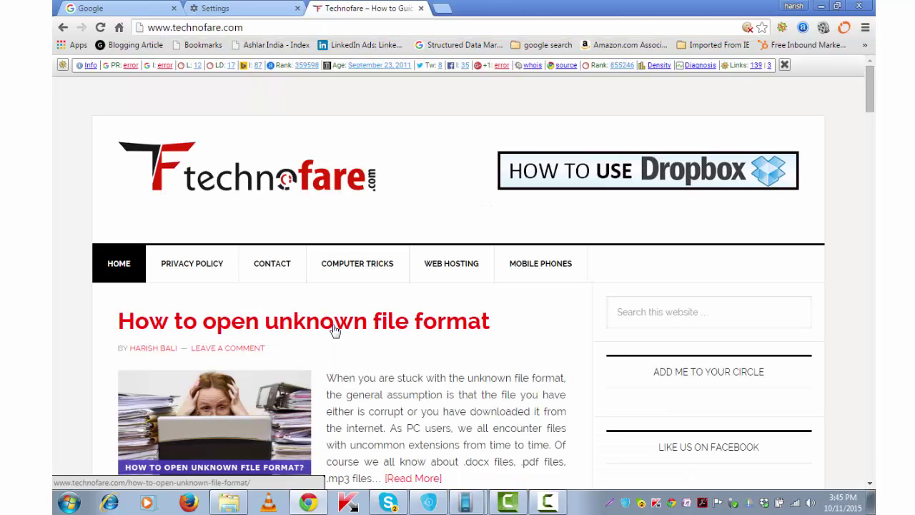
click(335, 330)
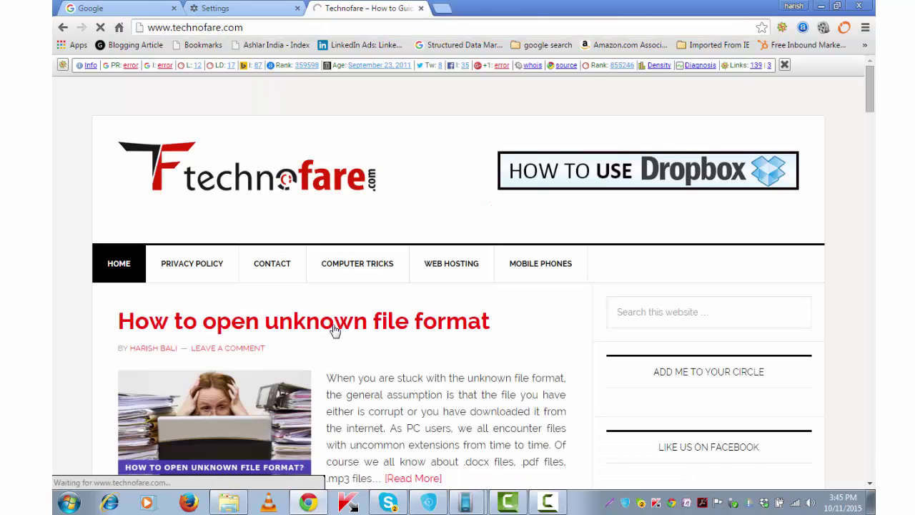
Bookmark the article under the name 'windows' and check it in the bookmarks bar overflow list
click(865, 28)
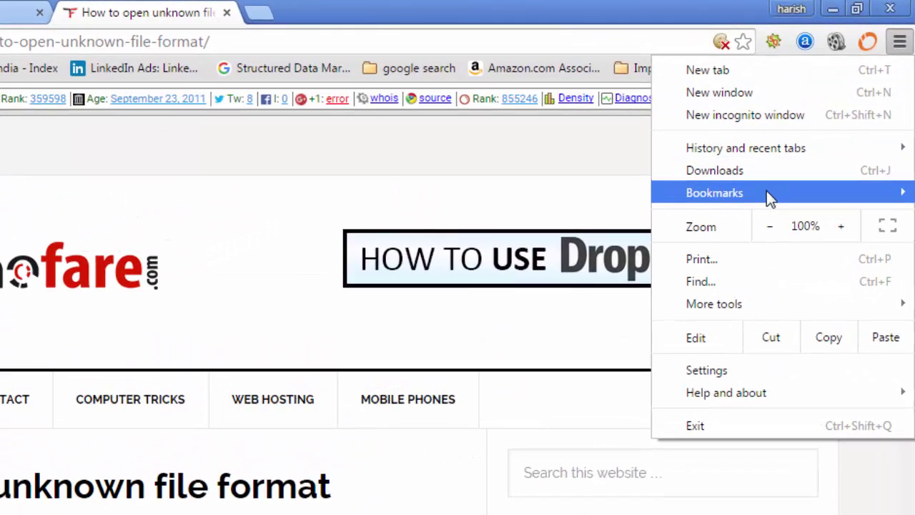
mouse_move(774, 142)
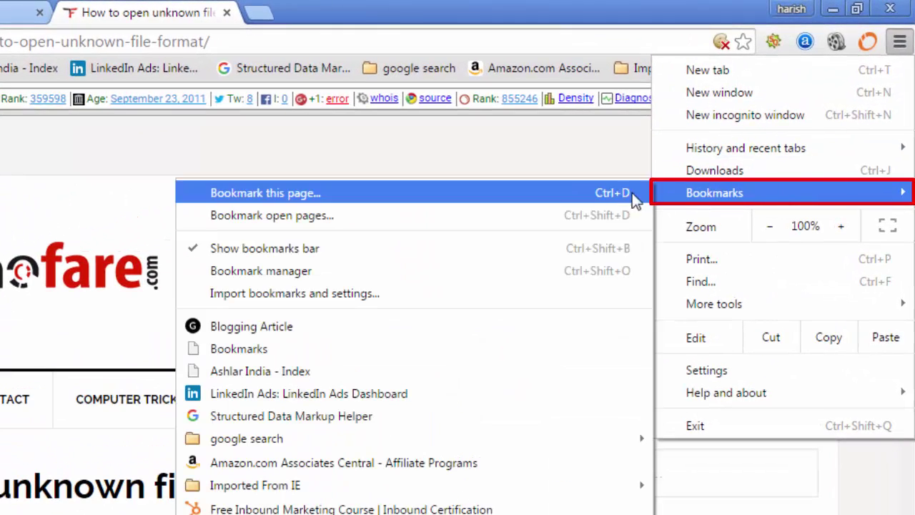
click(569, 203)
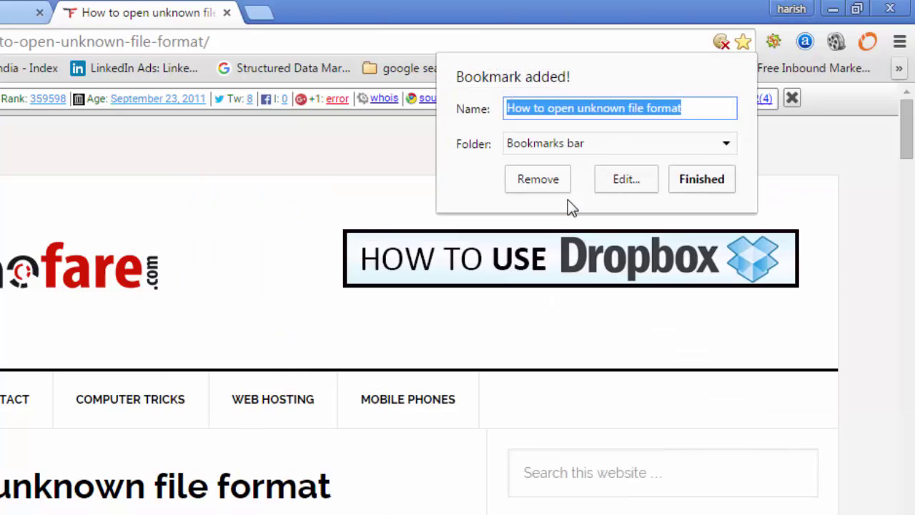
click(691, 109)
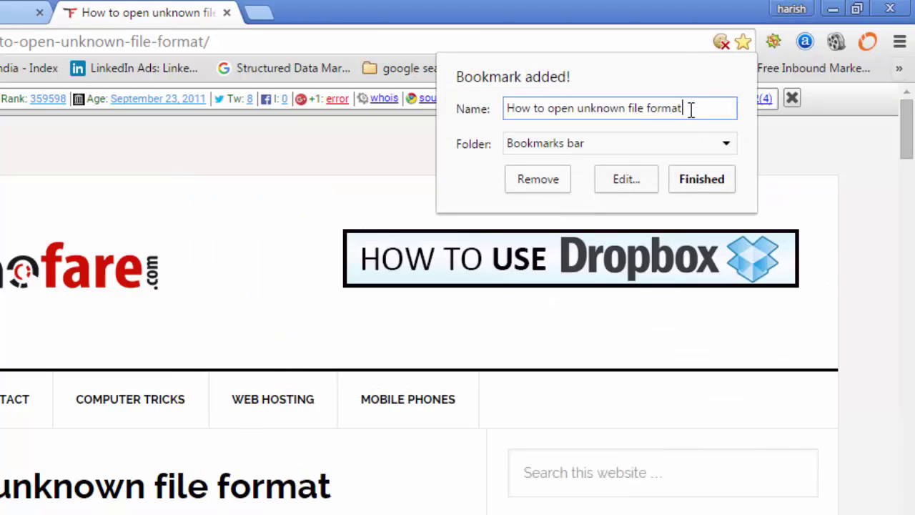
click(662, 147)
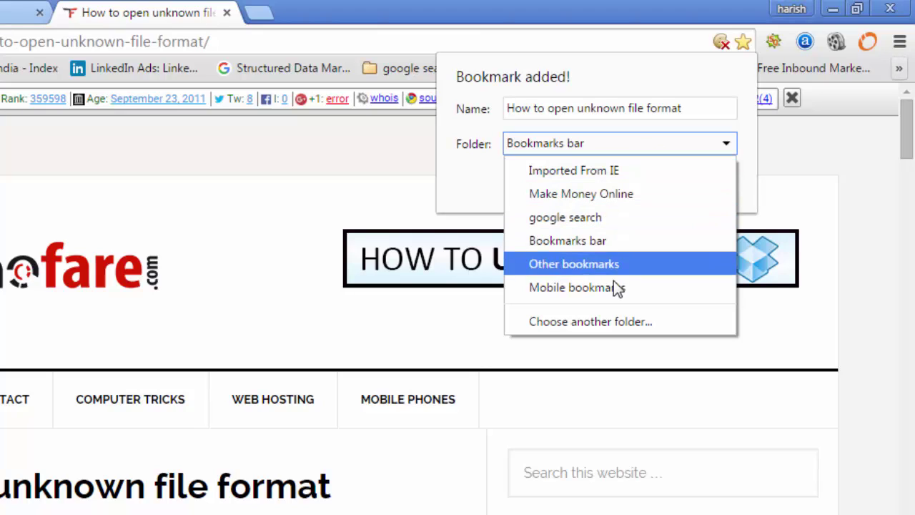
click(619, 322)
click(368, 120)
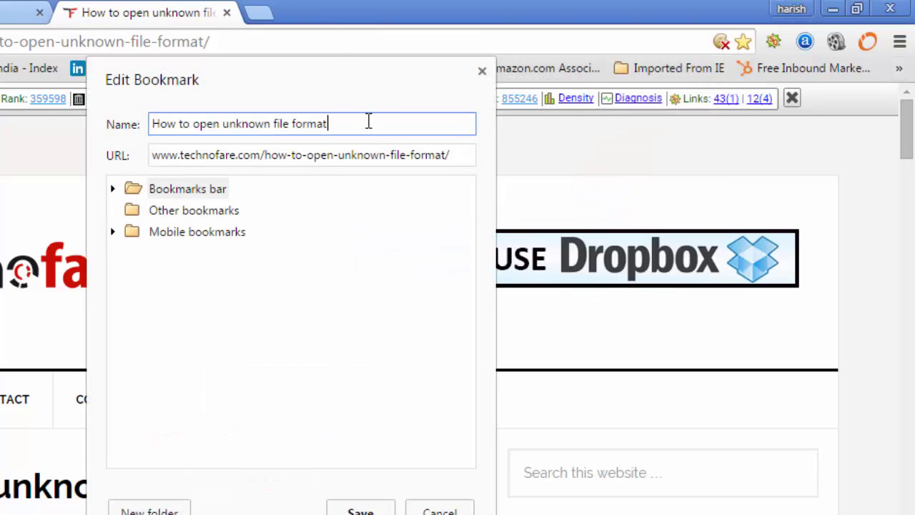
key(BackSpace)
key(BackSpace)
key(BackSpace)
key(BackSpace)
key(BackSpace)
key(BackSpace)
key(BackSpace)
key(BackSpace)
key(BackSpace)
key(BackSpace)
key(BackSpace)
key(BackSpace)
key(BackSpace)
key(BackSpace)
key(BackSpace)
key(BackSpace)
key(BackSpace)
key(BackSpace)
key(BackSpace)
key(BackSpace)
key(BackSpace)
key(BackSpace)
key(BackSpace)
key(BackSpace)
key(BackSpace)
key(BackSpace)
key(BackSpace)
key(BackSpace)
key(BackSpace)
key(BackSpace)
key(BackSpace)
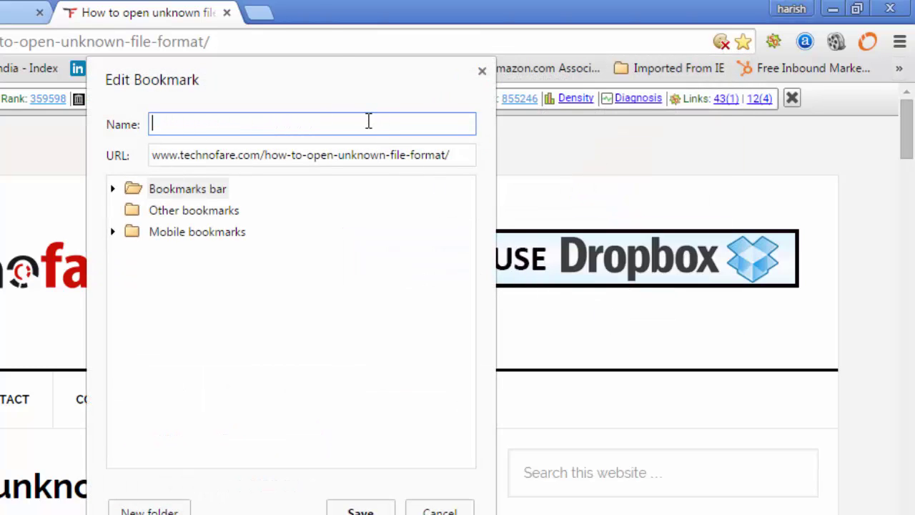
text(windows)
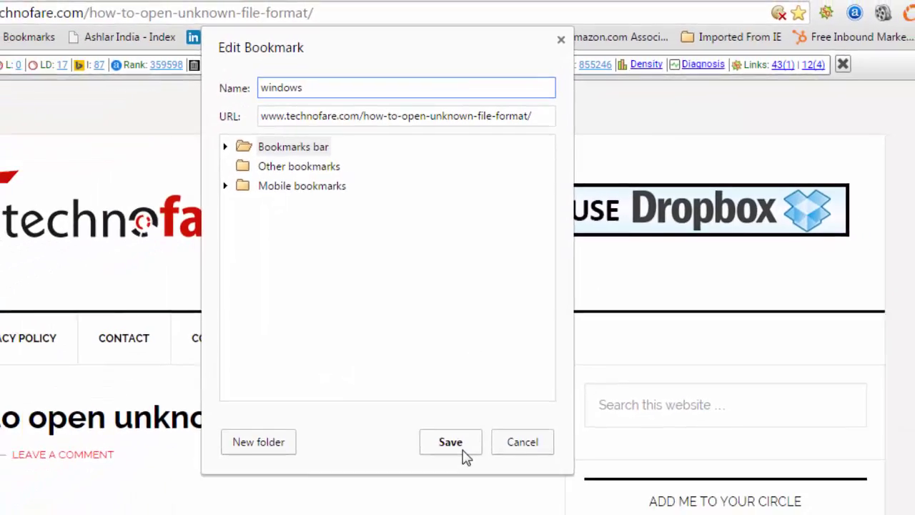
click(413, 501)
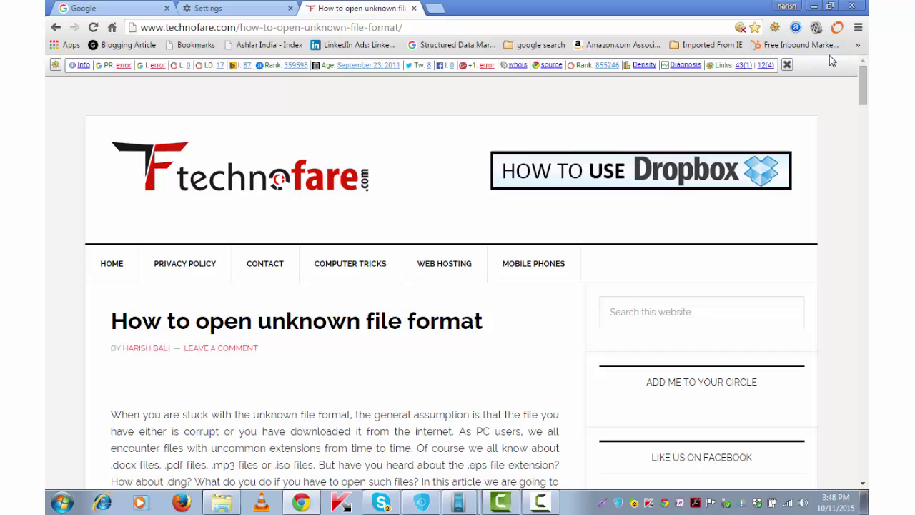
click(857, 48)
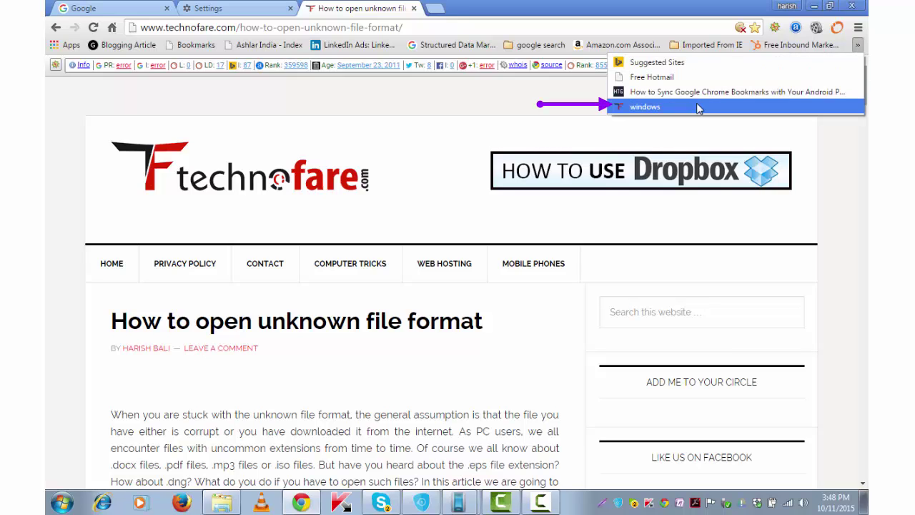
click(569, 93)
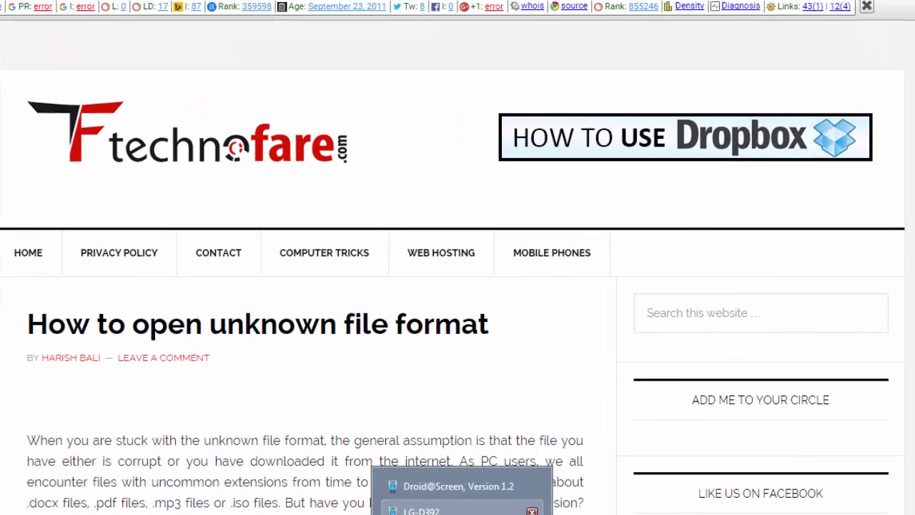
Switch to the Droid@Screen phone mirror and open the phone's app list from its home screen
click(543, 472)
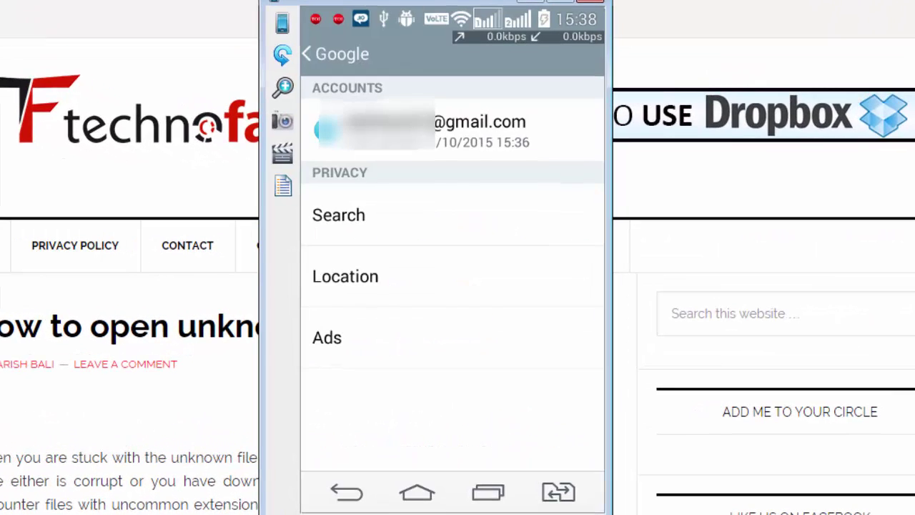
click(417, 492)
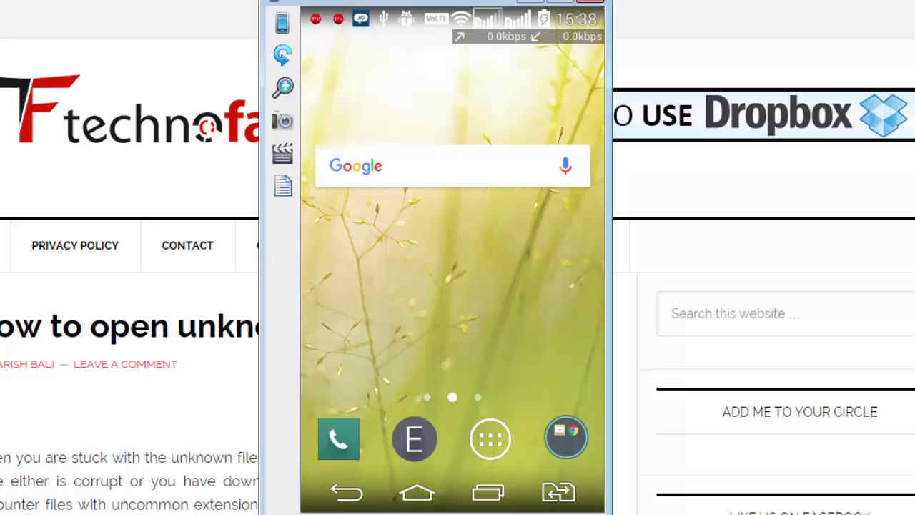
click(488, 437)
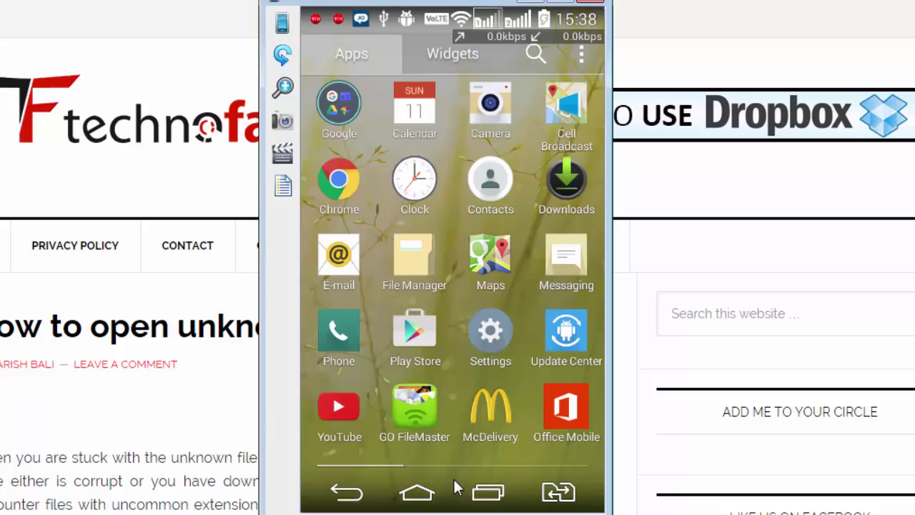
Launch Chrome on the phone and open the 'windows' bookmark from the Desktop bookmarks folder
click(335, 199)
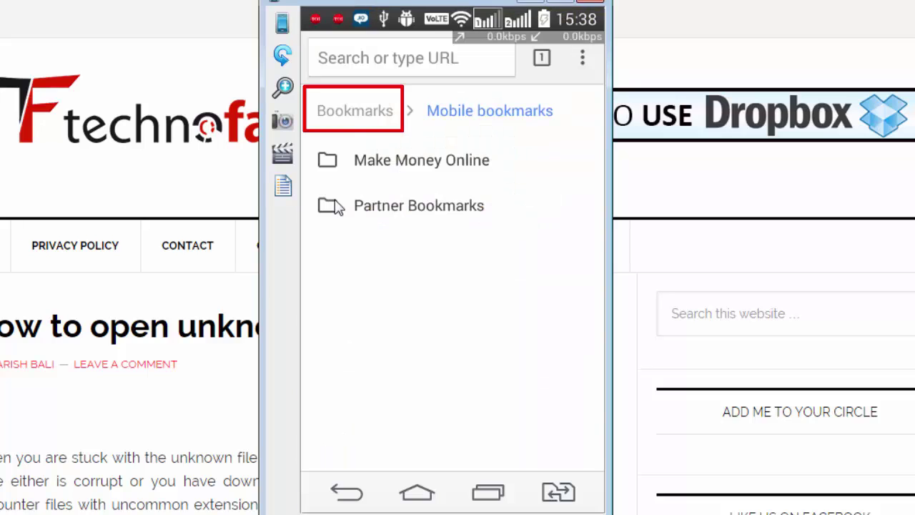
key(Escape)
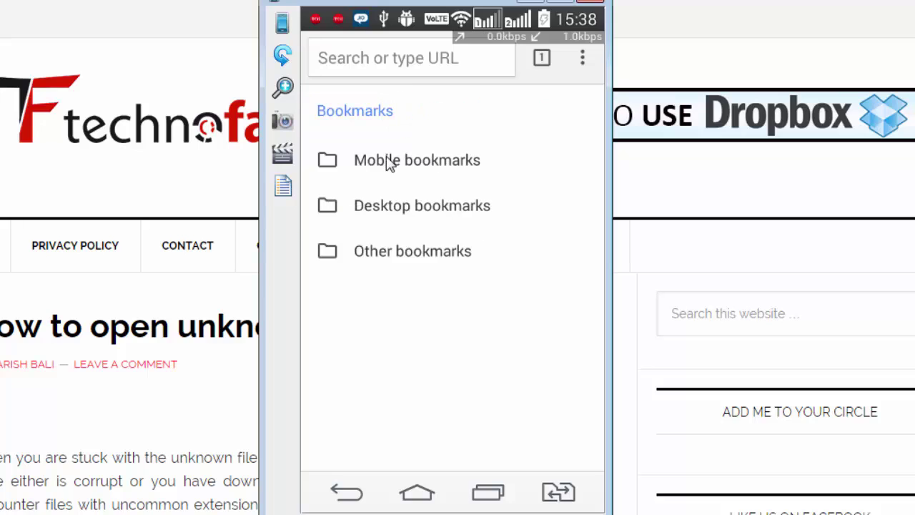
click(393, 214)
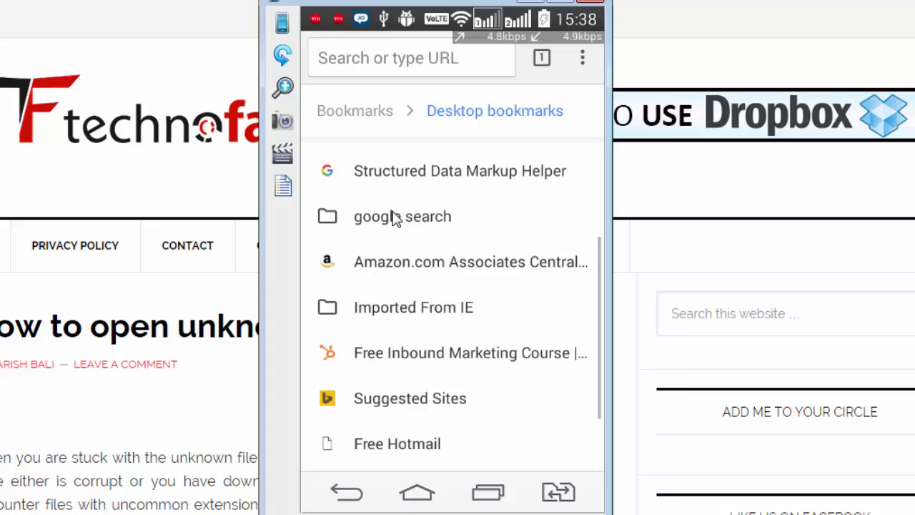
scroll(392, 218, down, 2)
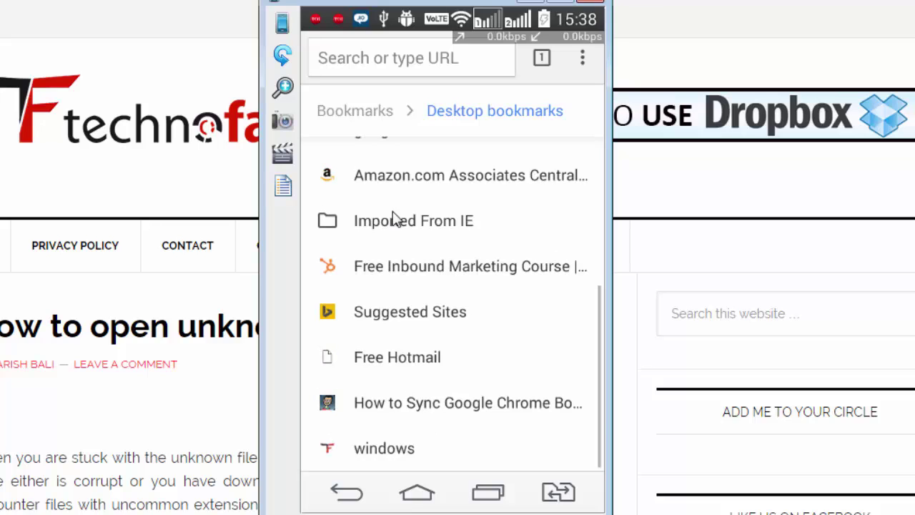
click(371, 458)
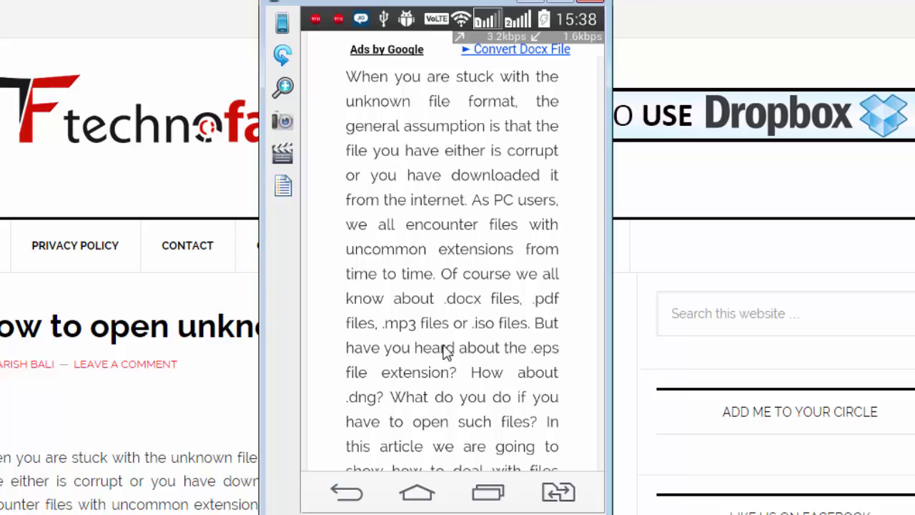
Bring up phone Chrome's three-dot options menu on the article page
scroll(444, 351, down, 3)
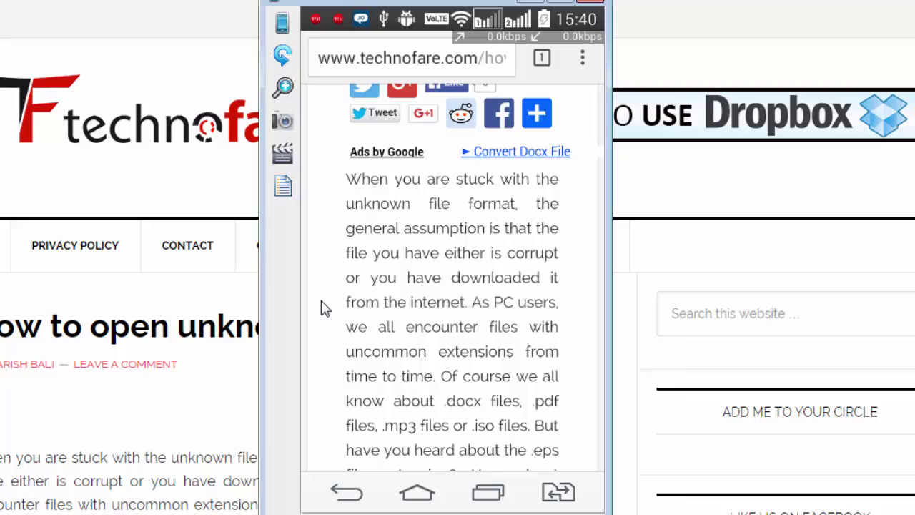
click(580, 62)
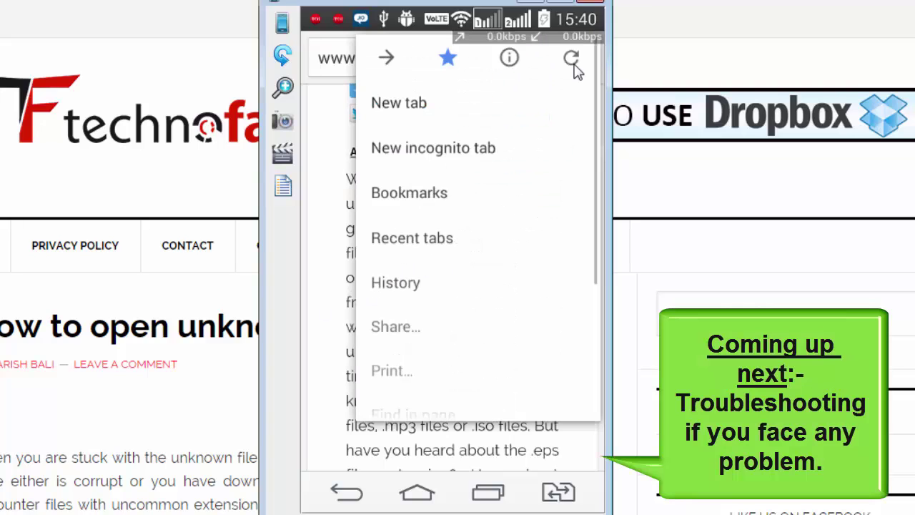
click(449, 58)
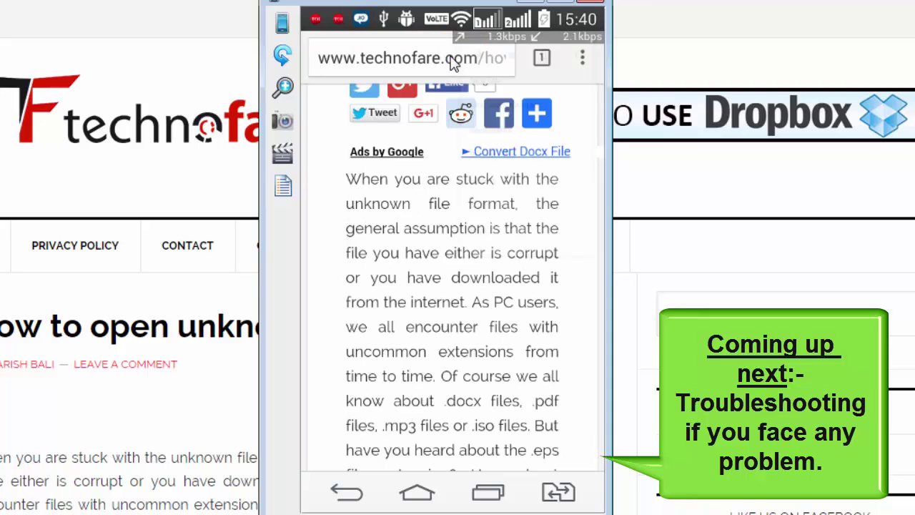
click(583, 63)
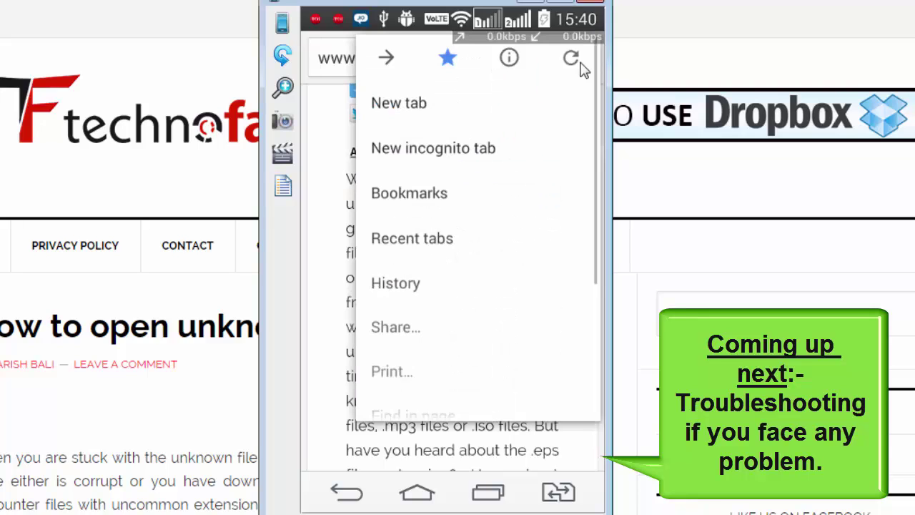
Open Bookmarks from the menu and browse the Desktop bookmarks synced from the computer
click(465, 200)
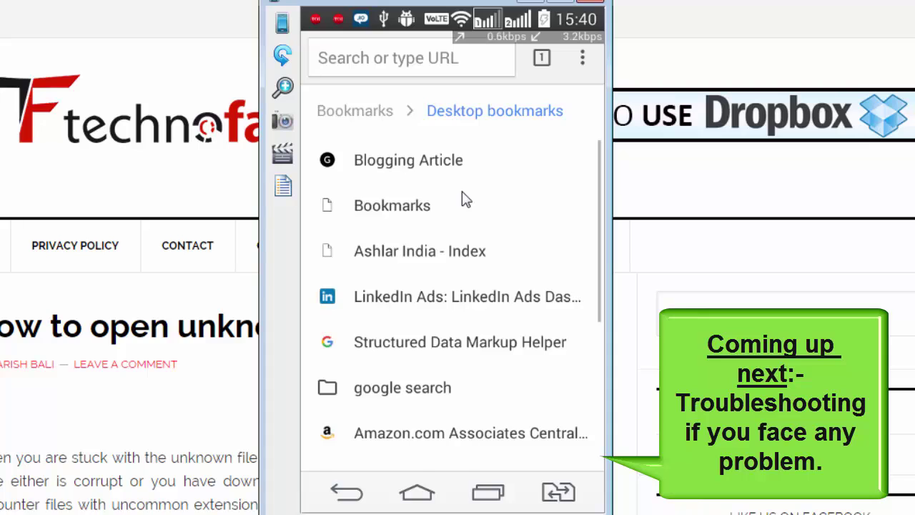
scroll(463, 200, down, 3)
scroll(463, 199, up, 2)
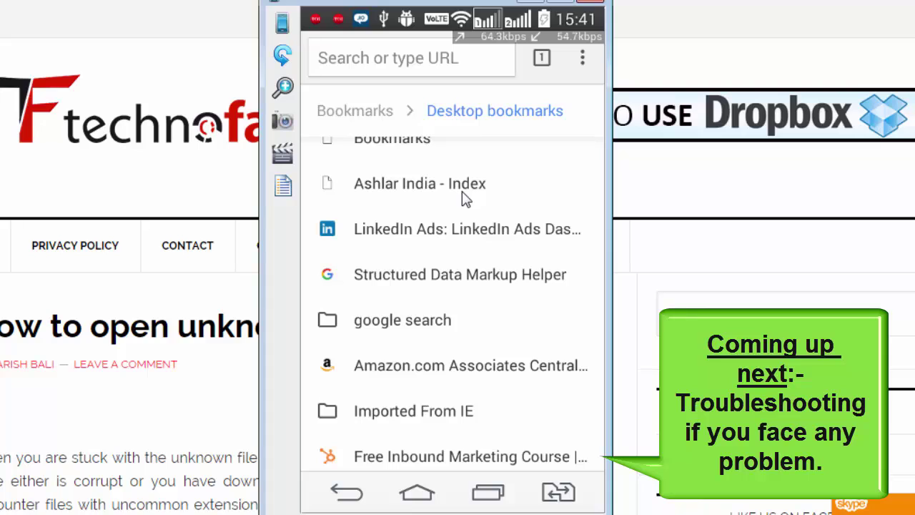
scroll(464, 228, down, 1)
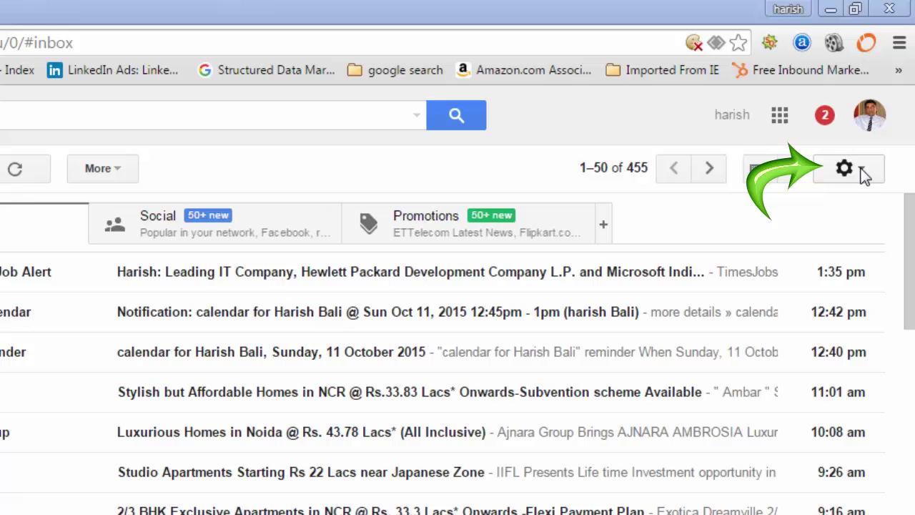
Open Gmail's full Settings from the gear menu and switch to the Accounts and Import tab
click(862, 173)
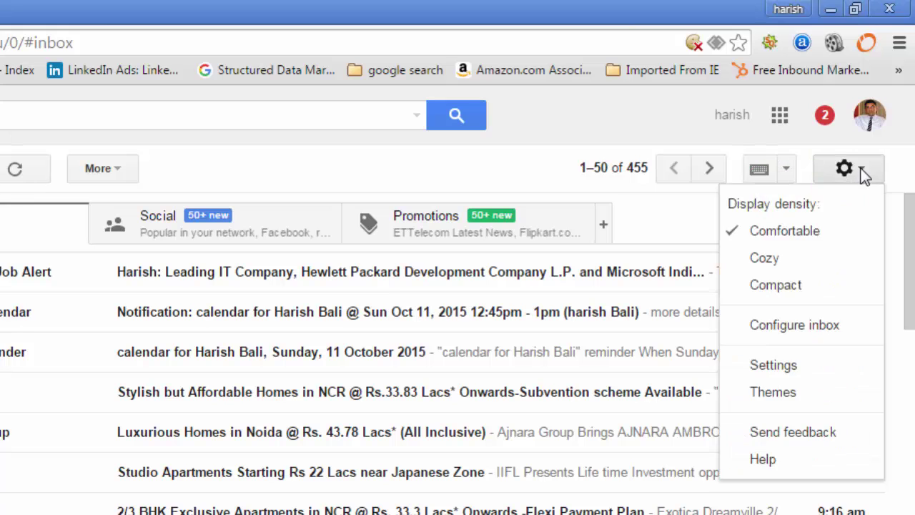
click(824, 377)
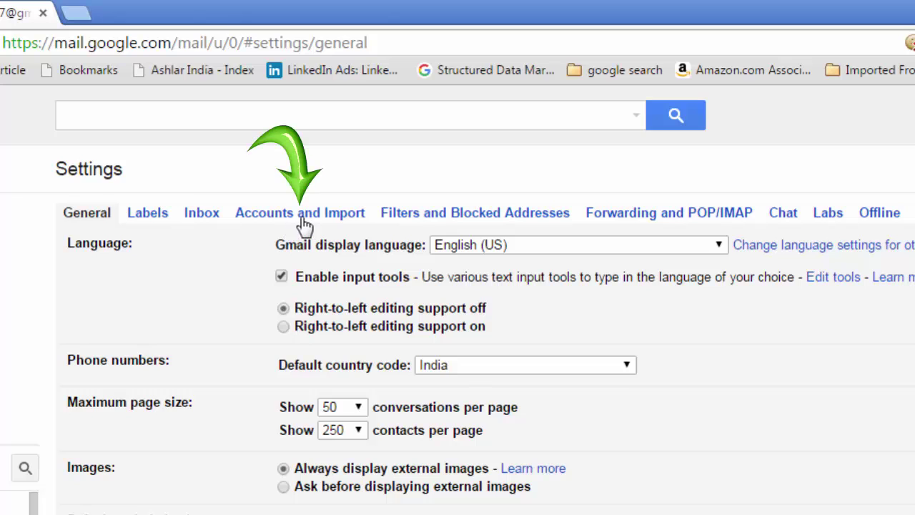
click(304, 223)
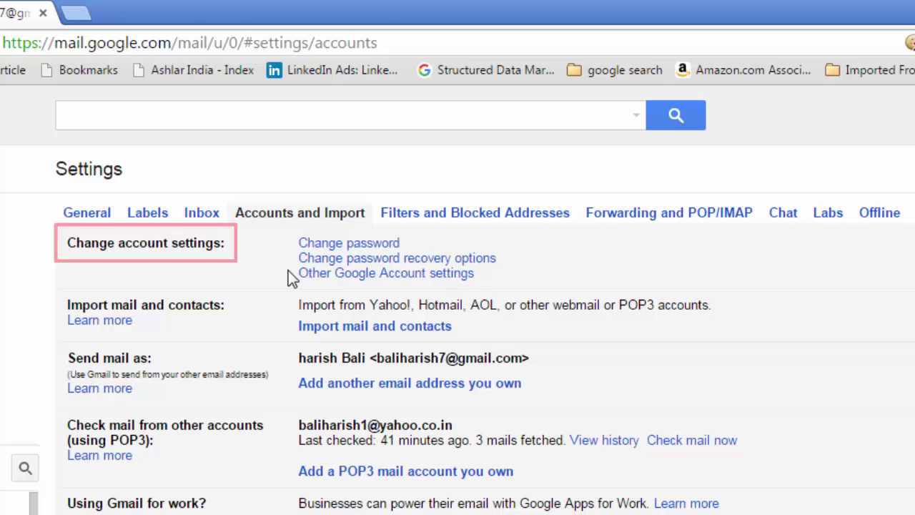
Follow 'Other Google Account settings' to My Account and open 'Signing in to Google'
click(400, 281)
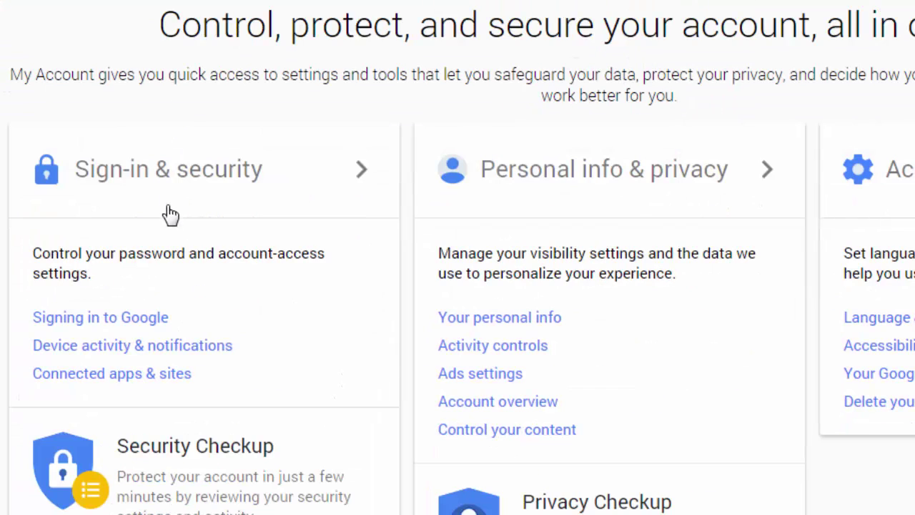
click(129, 323)
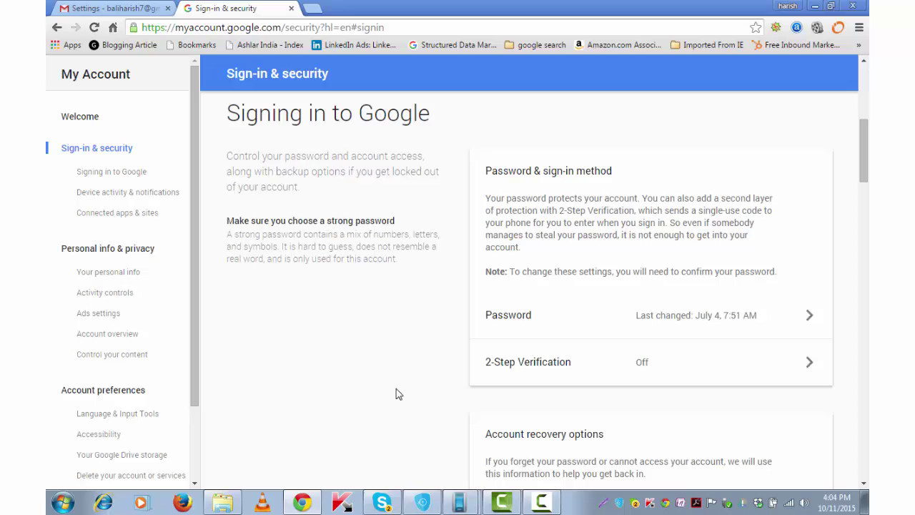
Bring the Droid@Screen phone mirror to the front and show the phone's app list
click(470, 506)
click(433, 473)
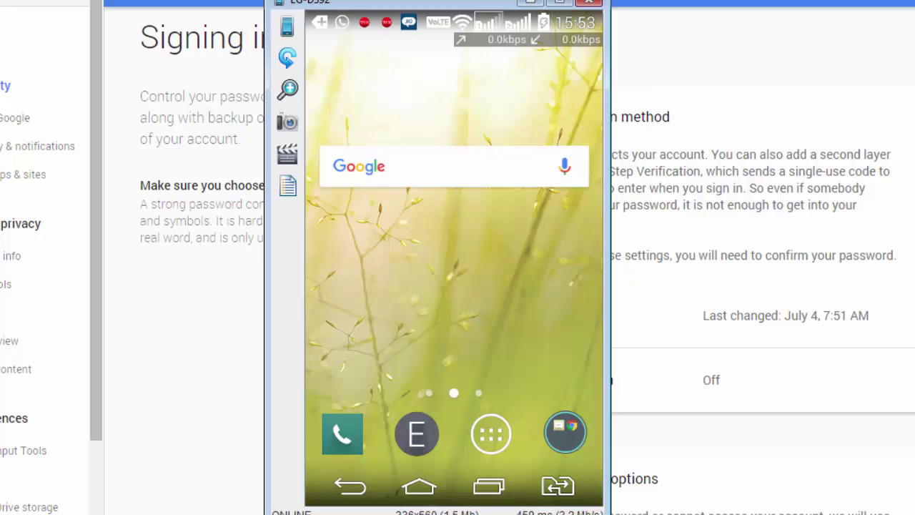
click(481, 434)
Navigate to the Google account's sync settings under Accounts & sync and show its extra actions
click(480, 344)
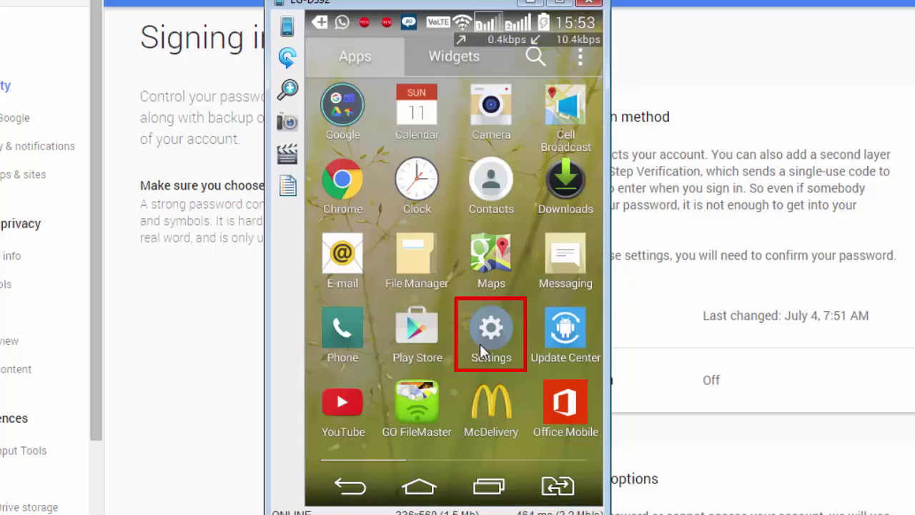
scroll(482, 350, down, 5)
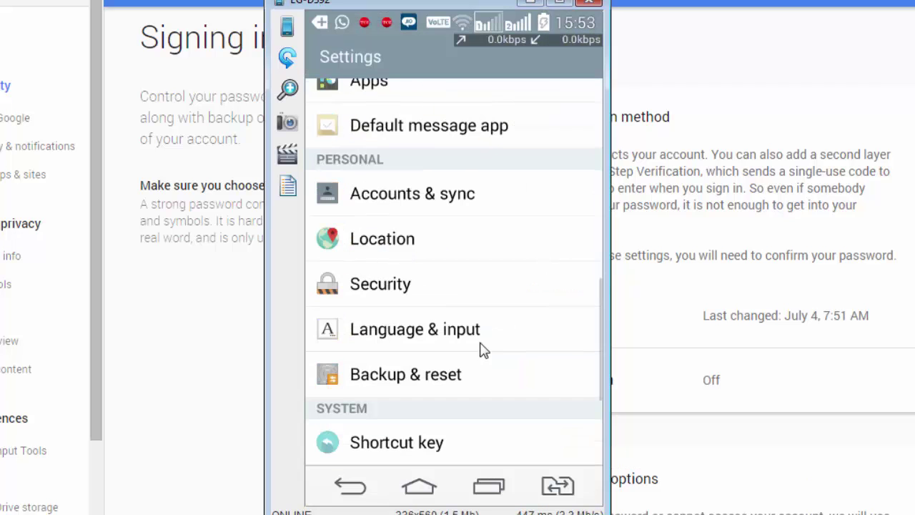
click(463, 200)
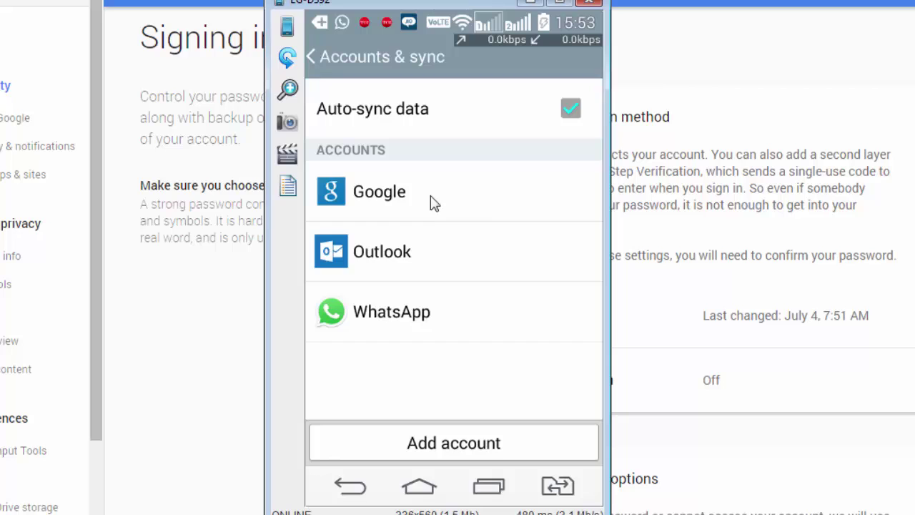
click(428, 205)
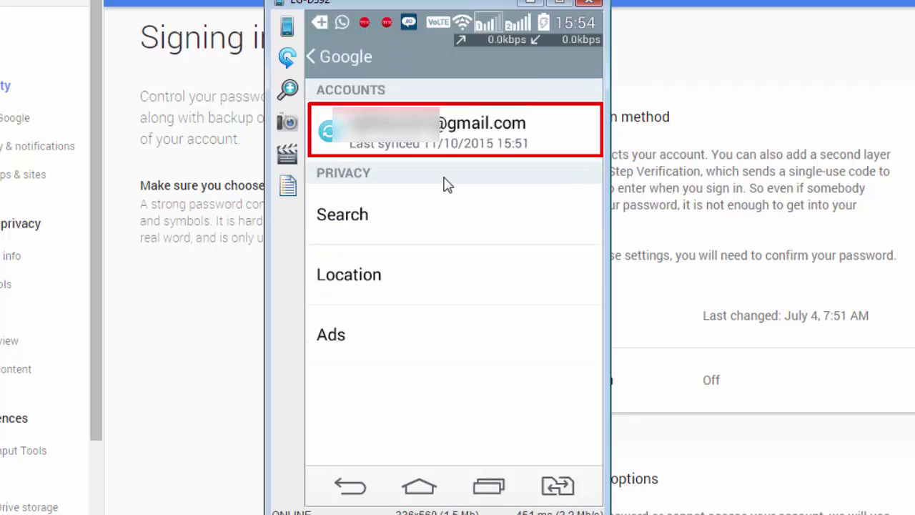
click(505, 145)
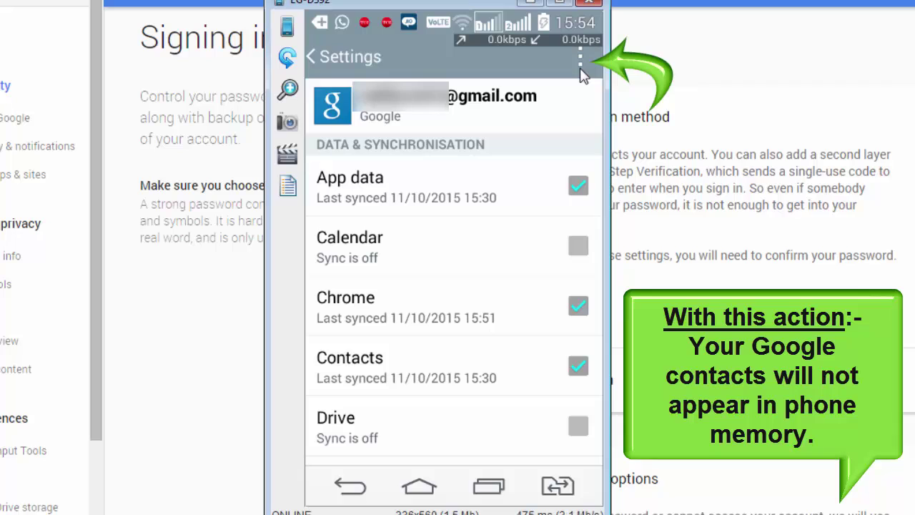
click(581, 72)
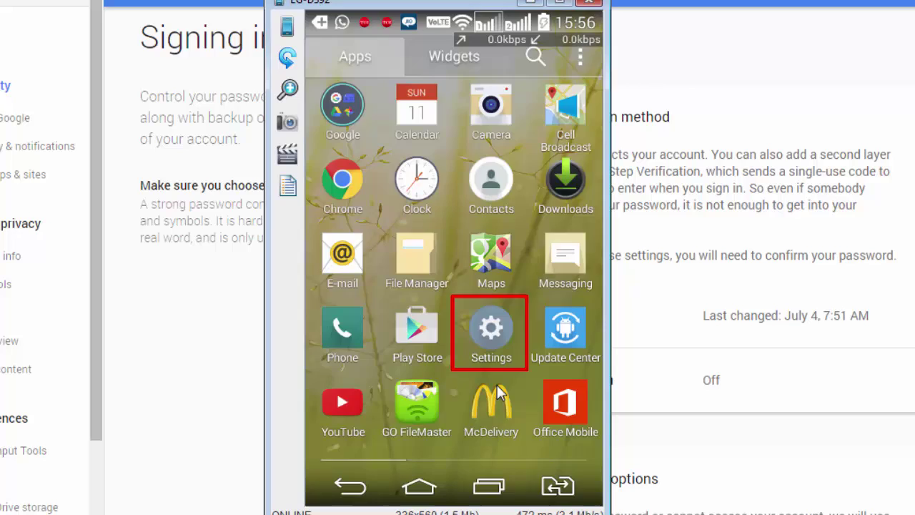
Untick Auto-sync data under Settings > Accounts & sync and confirm with OK
click(507, 351)
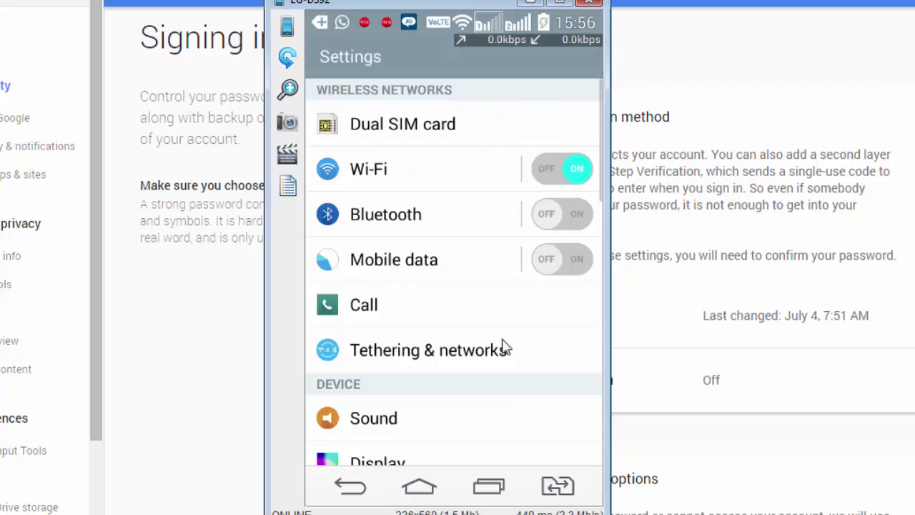
scroll(506, 351, down, 10)
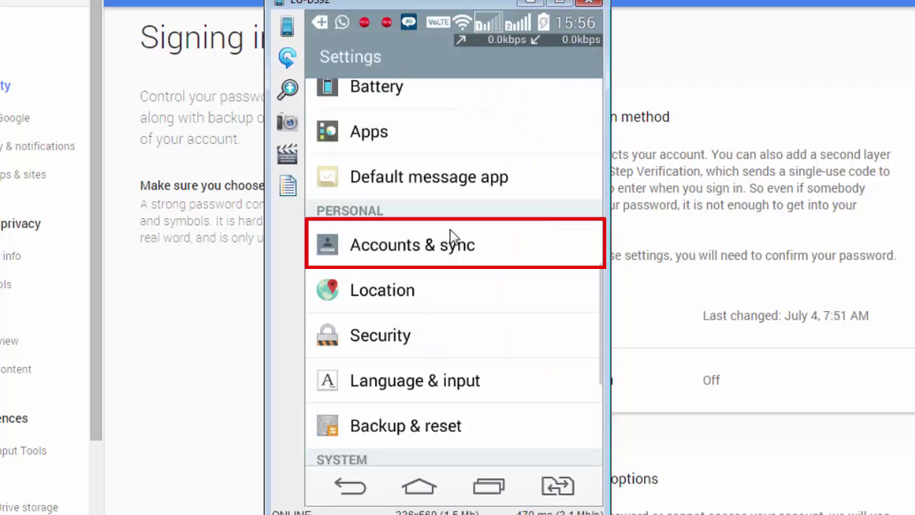
click(451, 237)
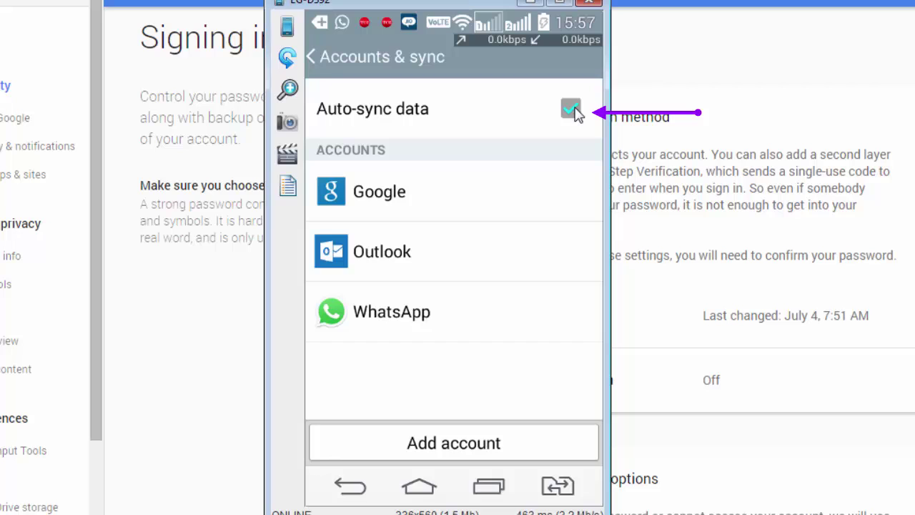
click(572, 108)
click(510, 334)
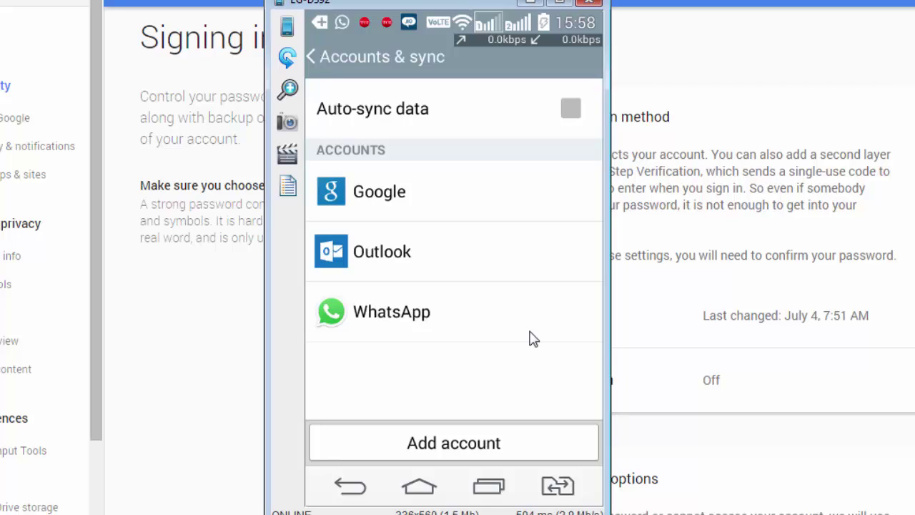
Clear all data of the Contacts Storage app and confirm the deletion
key(Escape)
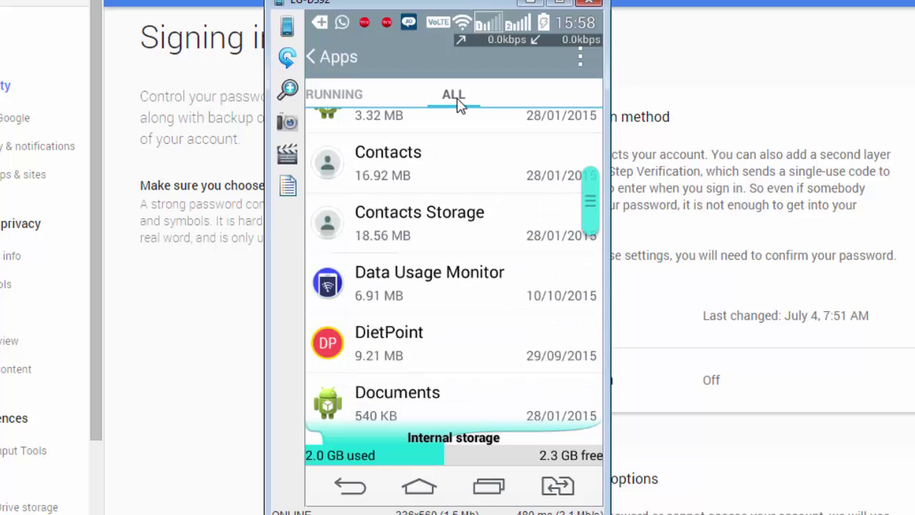
click(429, 230)
click(531, 436)
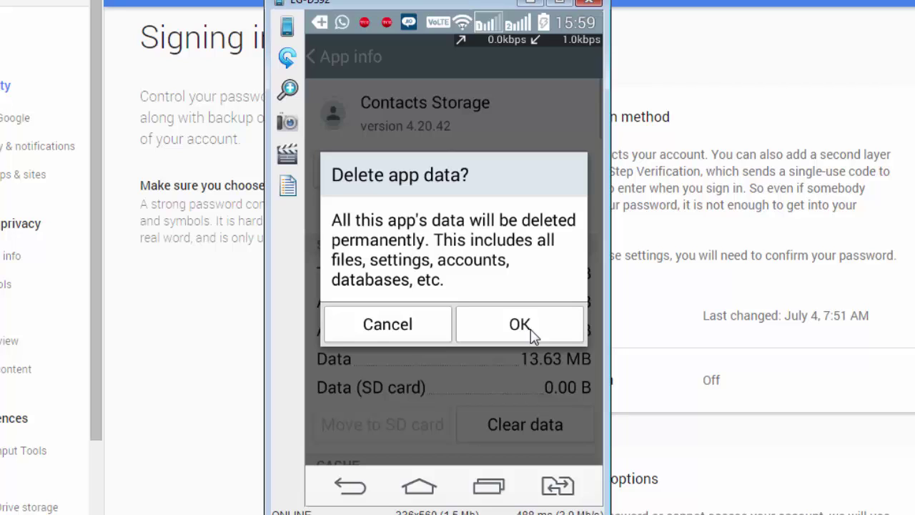
click(532, 336)
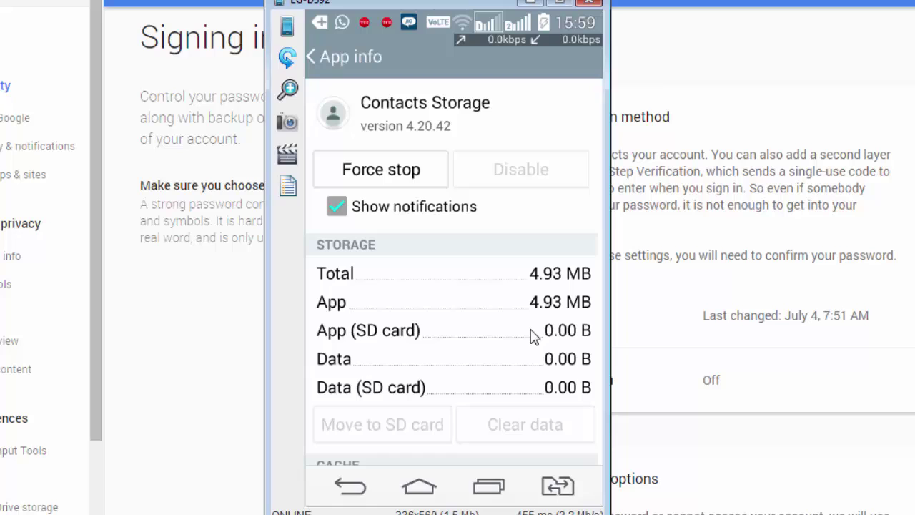
Clear all data of the Contacts app too, leaving 0.00 B
key(Escape)
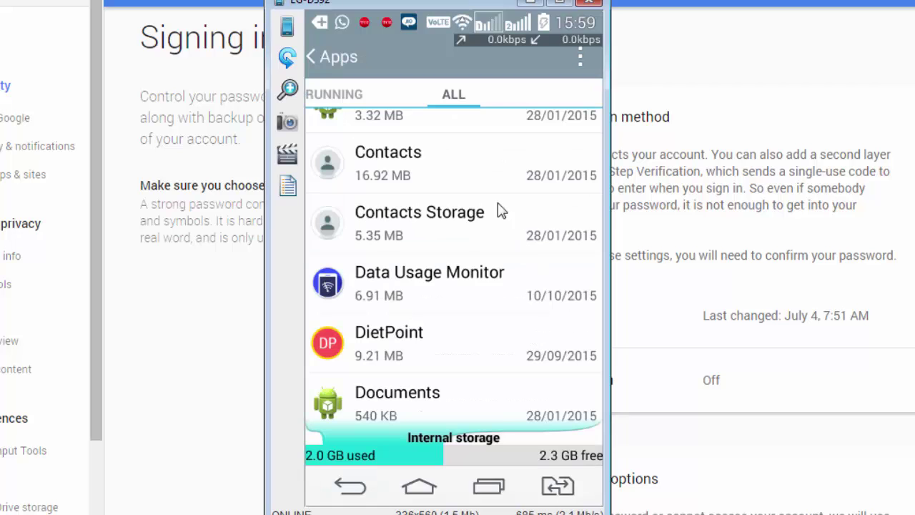
click(471, 171)
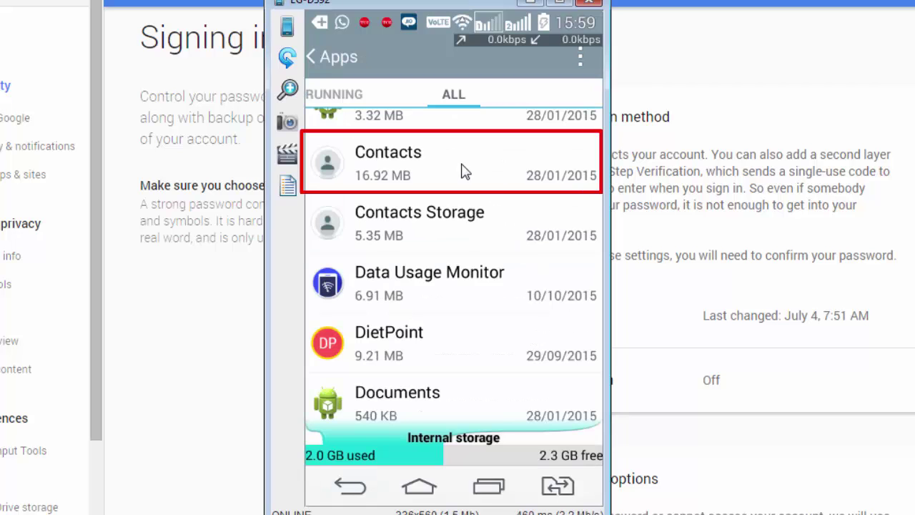
click(530, 442)
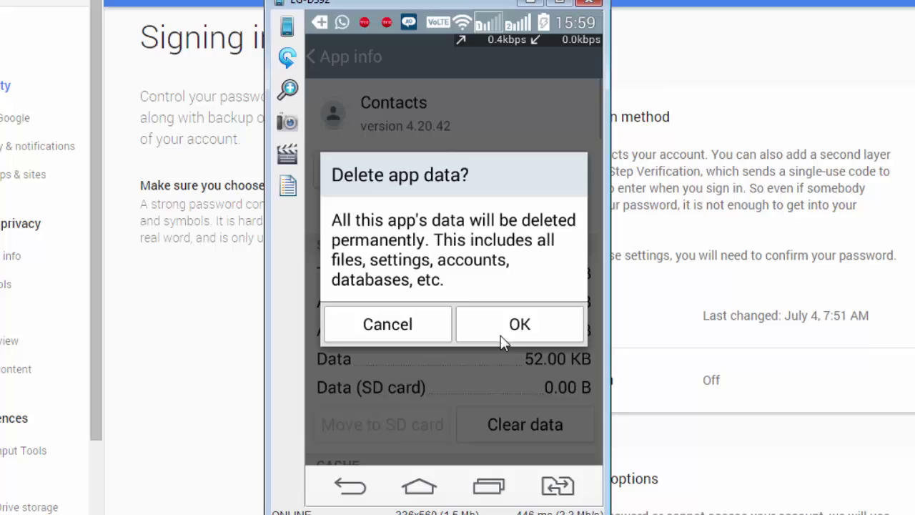
click(502, 341)
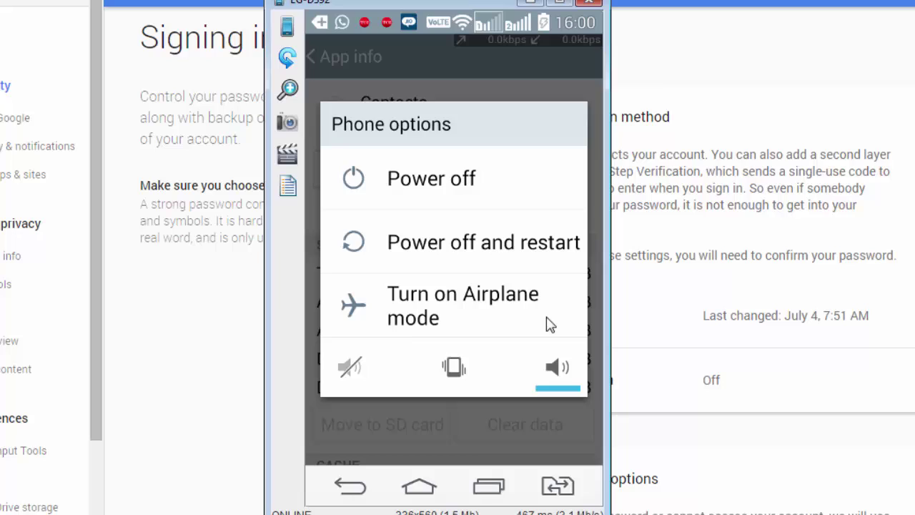
Choose 'Power off and restart' and confirm to reboot the phone
click(529, 243)
click(522, 300)
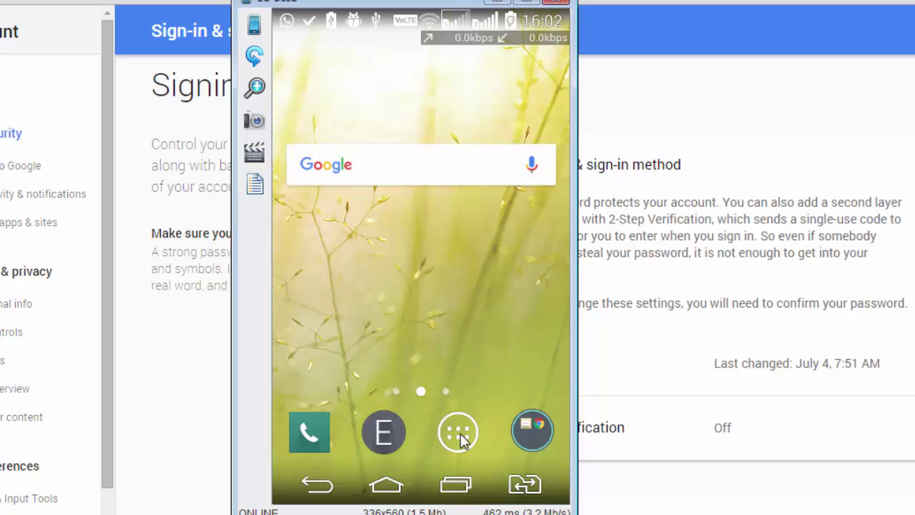
Tick Auto-sync data again in Accounts & sync, confirm, and open the Google account
click(458, 432)
click(461, 332)
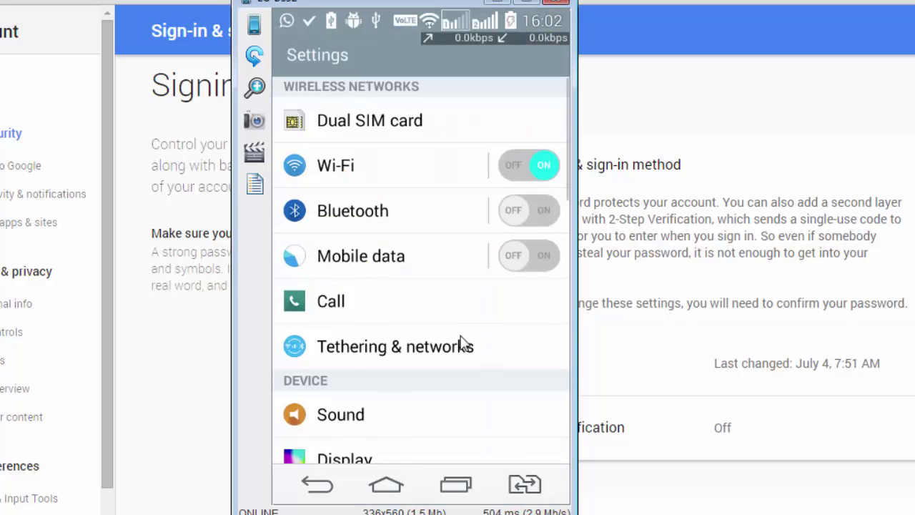
scroll(461, 336, down, 5)
click(456, 315)
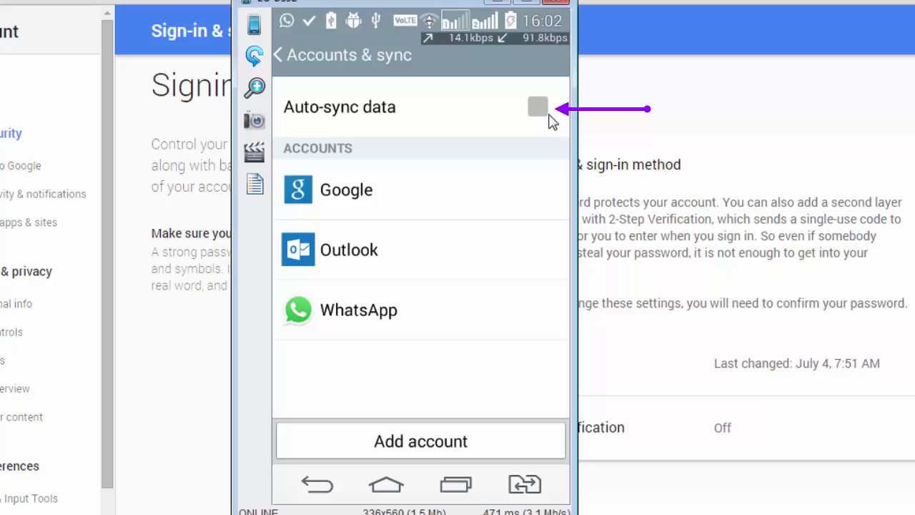
click(541, 113)
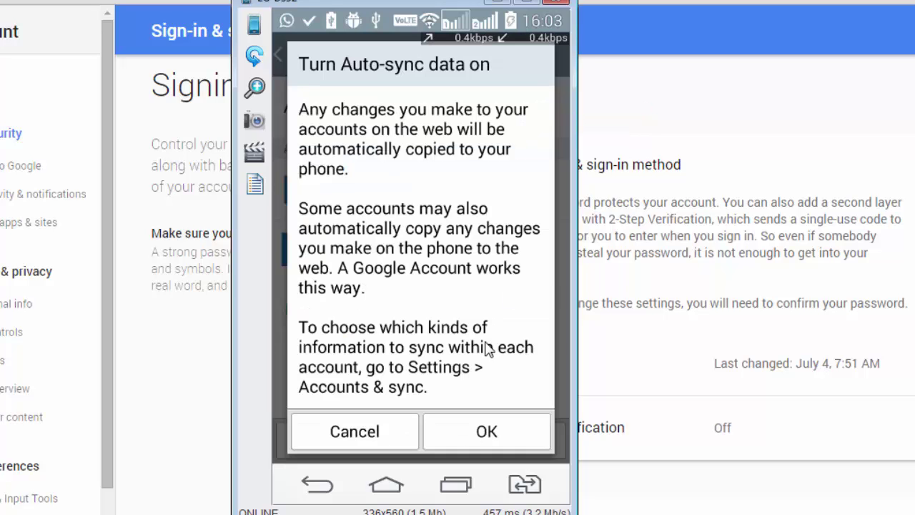
click(480, 432)
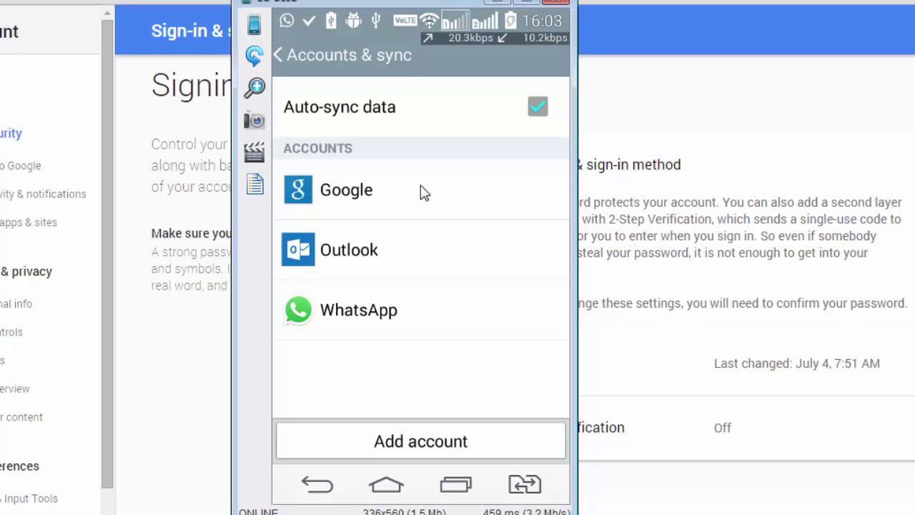
click(374, 198)
Open the Gmail account's Data & Synchronisation details to see Chrome synced and Contacts syncing
click(452, 148)
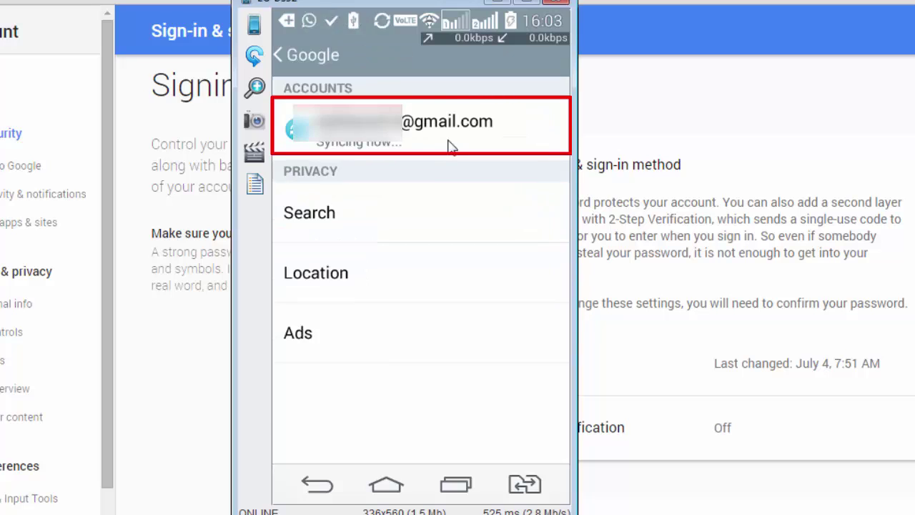